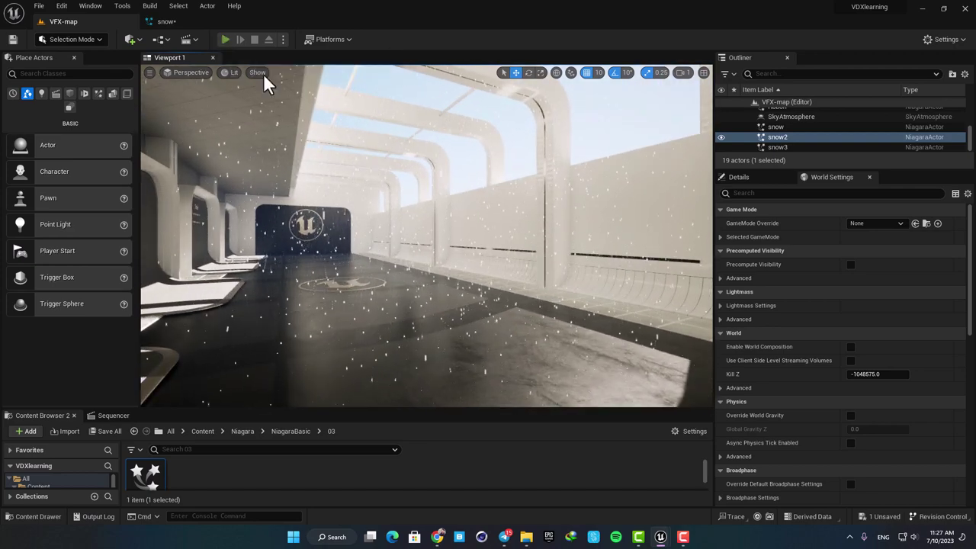
- Play the level in the viewport and run the character around the hall to examine the falling snow effect
click(222, 38)
click(435, 229)
key(w)
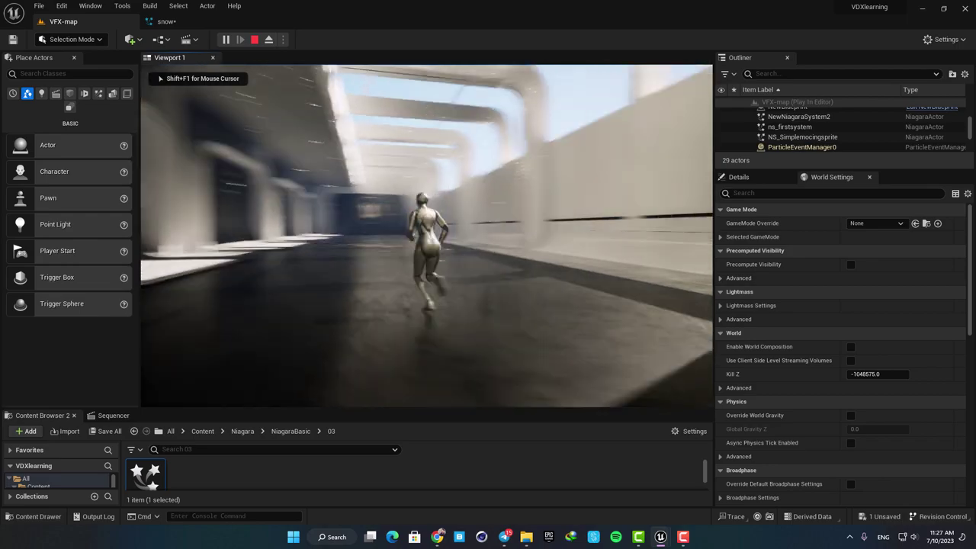
key(d)
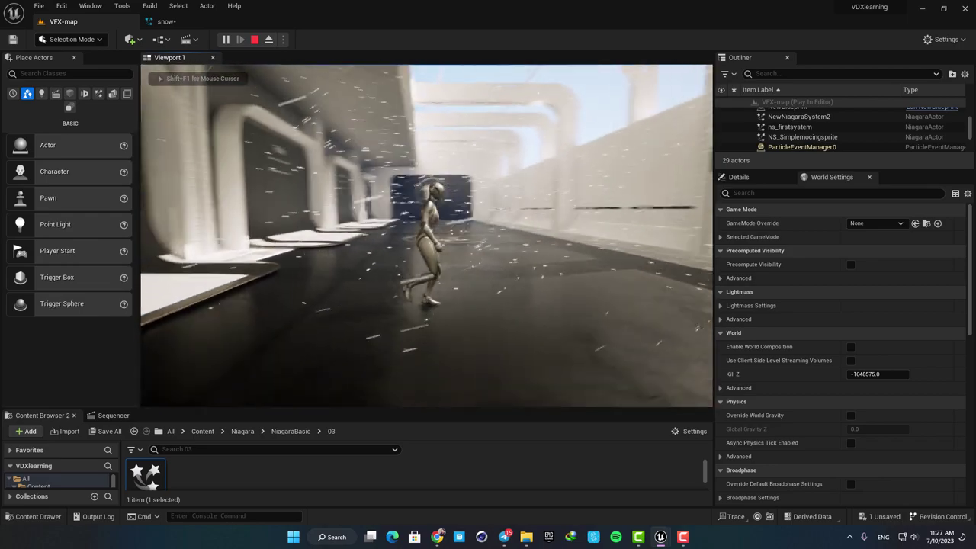
key(w)
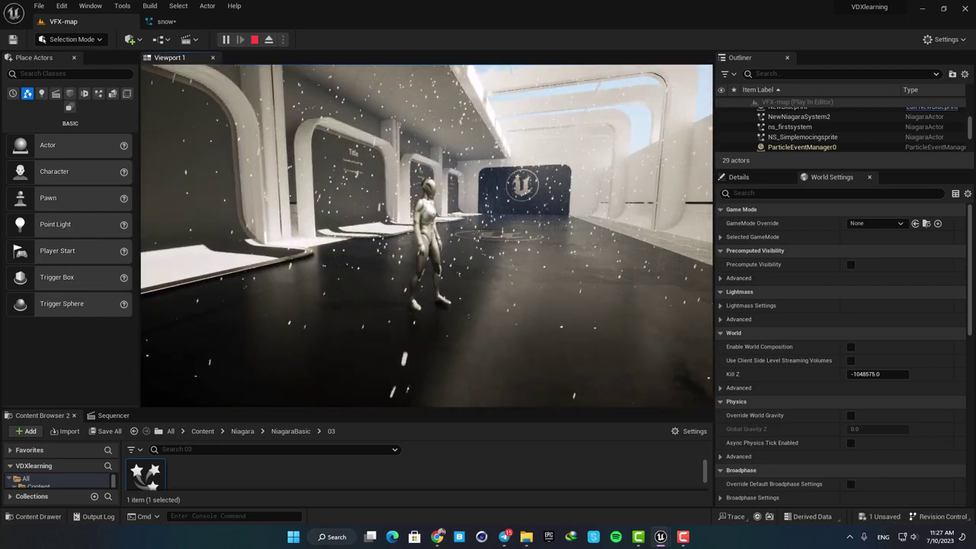
key(d)
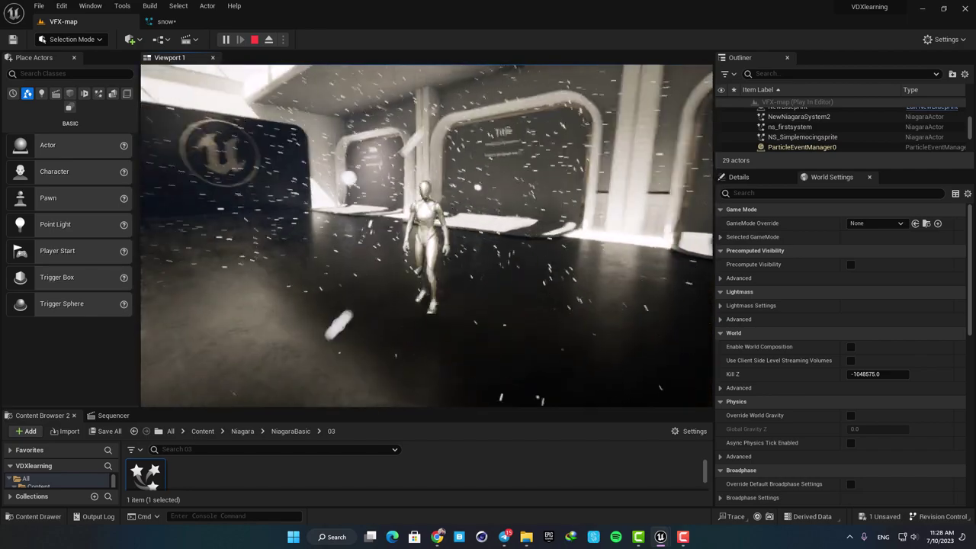
key(s)
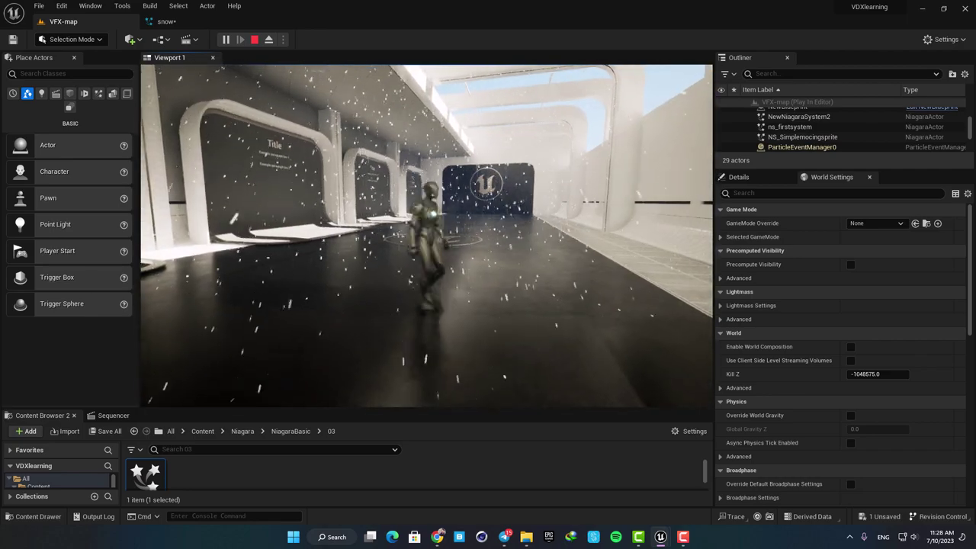
key(w)
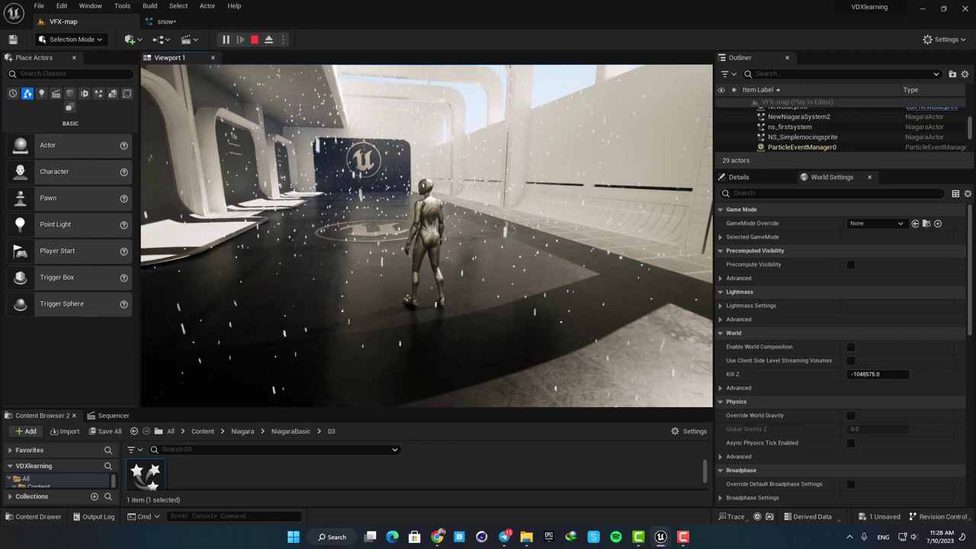
key(d)
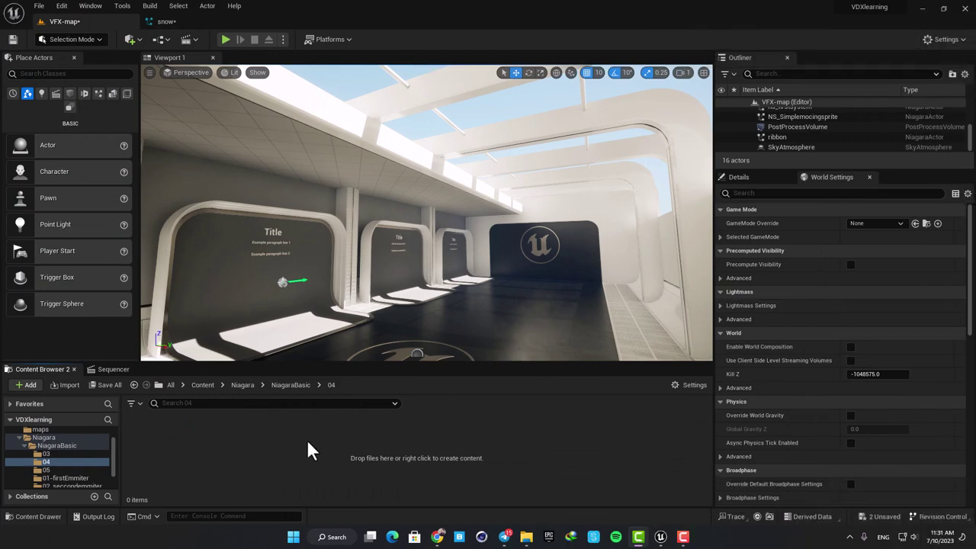
- Start a new Niagara system from selected emitters in folder 04 and browse the emitter templates
right_click(262, 434)
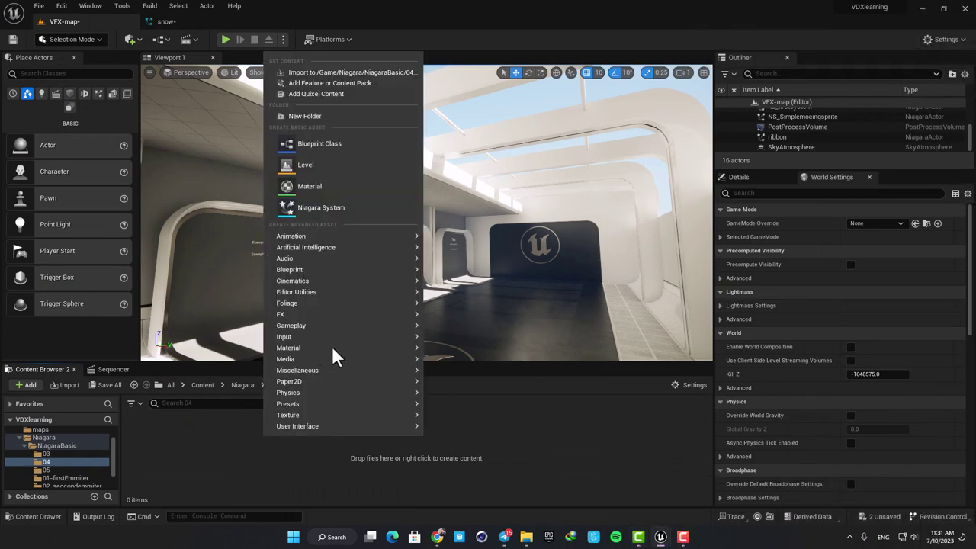
click(307, 208)
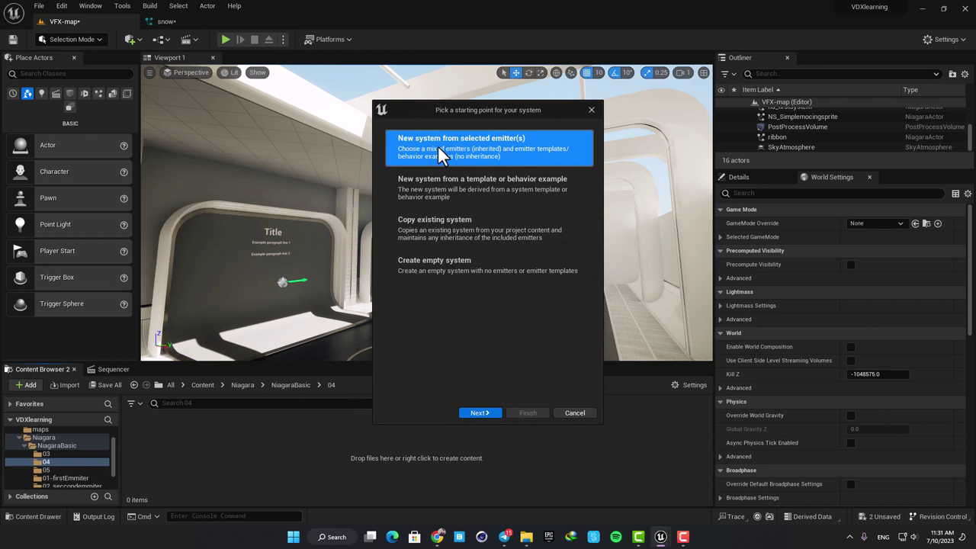
click(482, 413)
scroll(528, 279, down, 2)
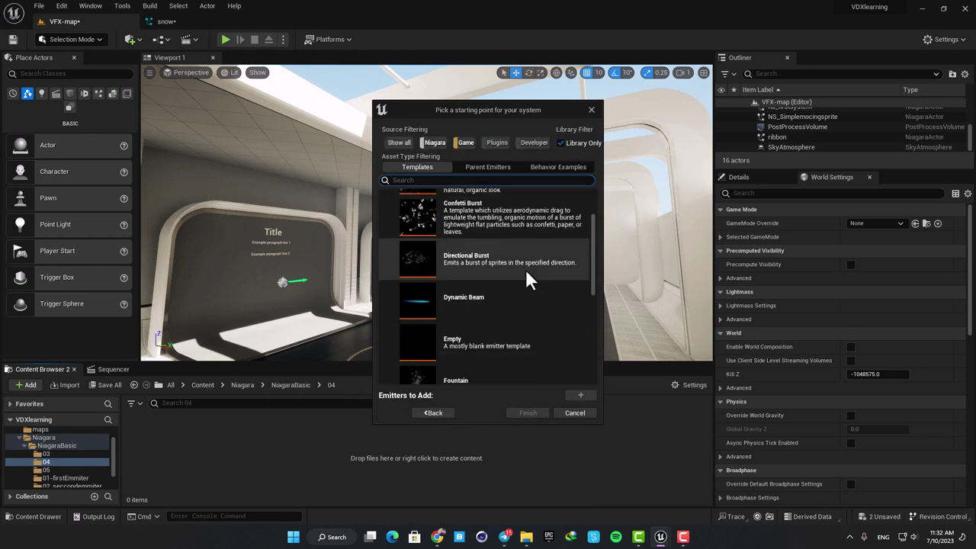
scroll(482, 243, down, 4)
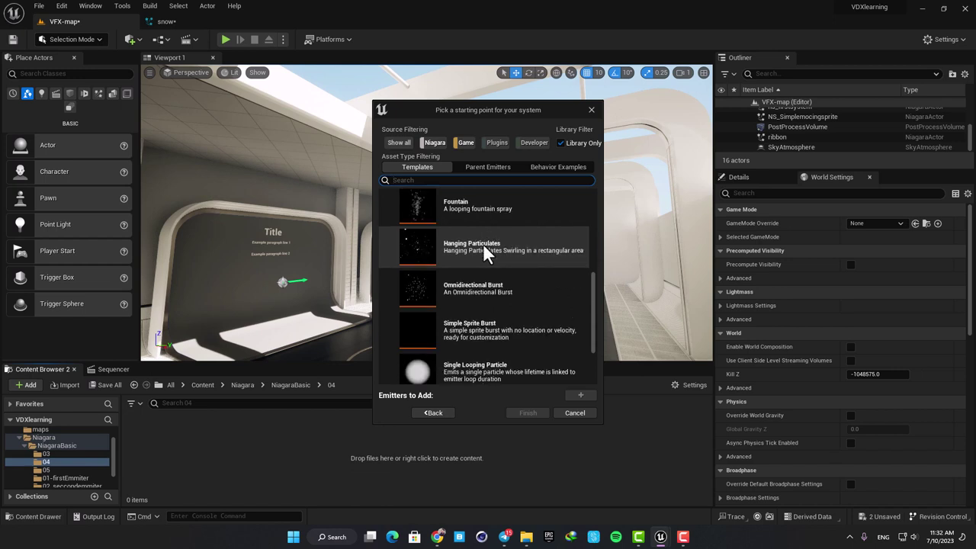
scroll(483, 252, down, 1)
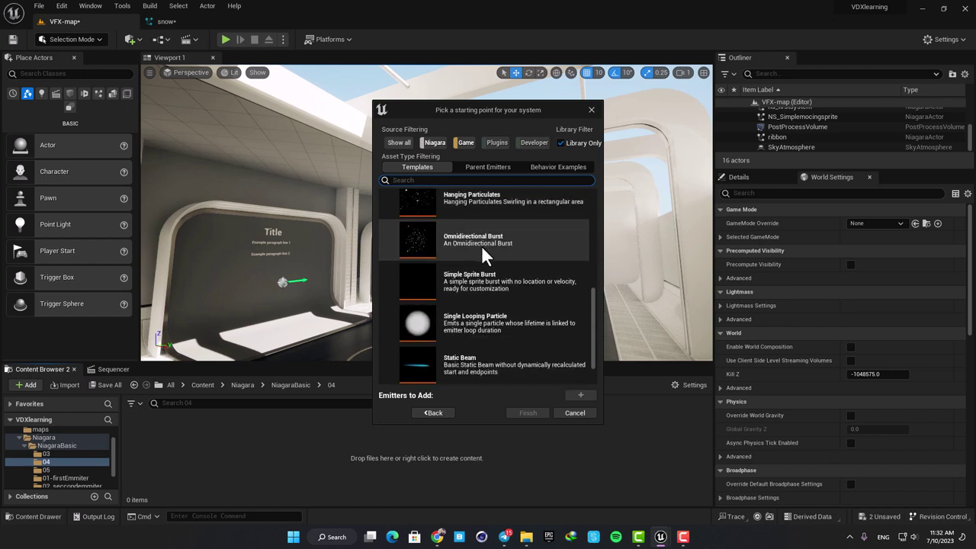
scroll(482, 245, down, 1)
scroll(490, 252, up, 2)
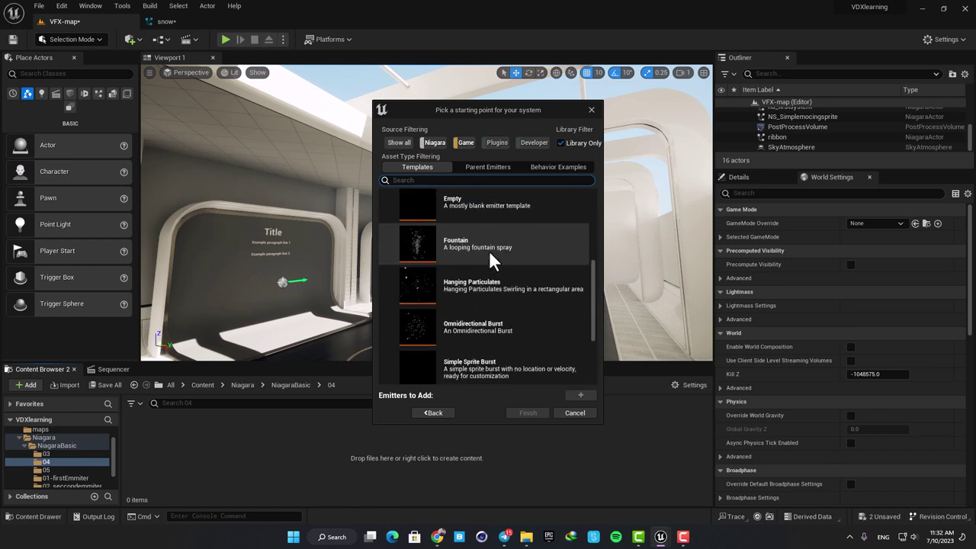
scroll(490, 259, up, 2)
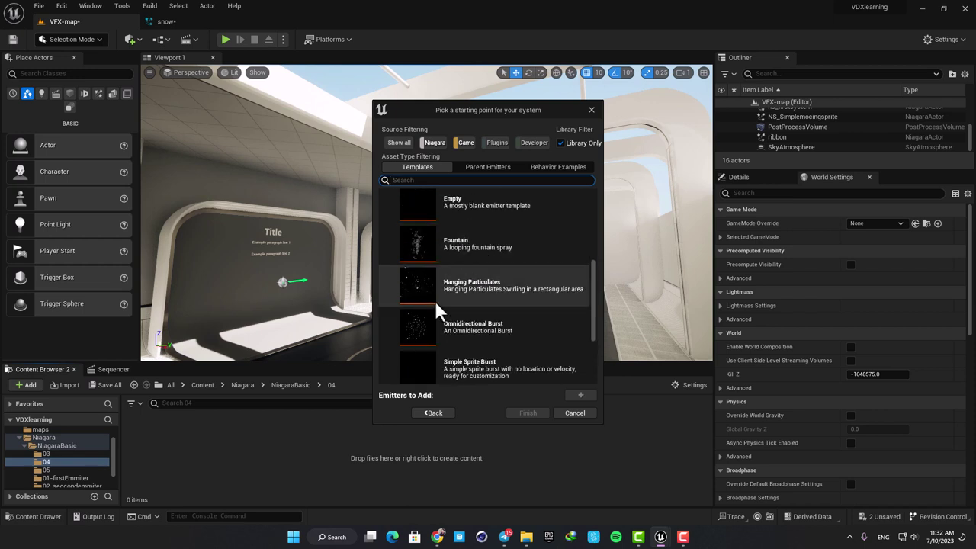
scroll(456, 251, down, 1)
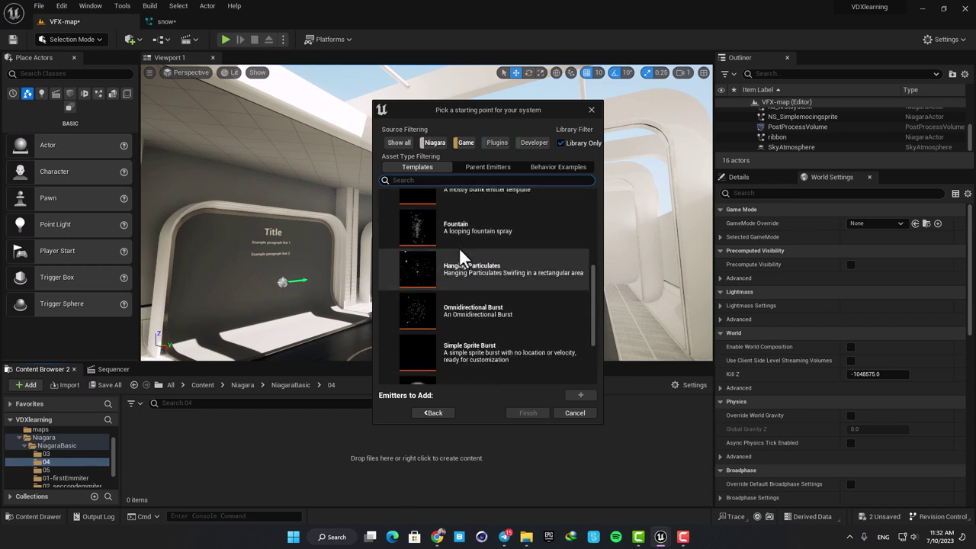
- Create the system with the Simple Sprite Burst template as its emitter, name it snow and open it
click(478, 353)
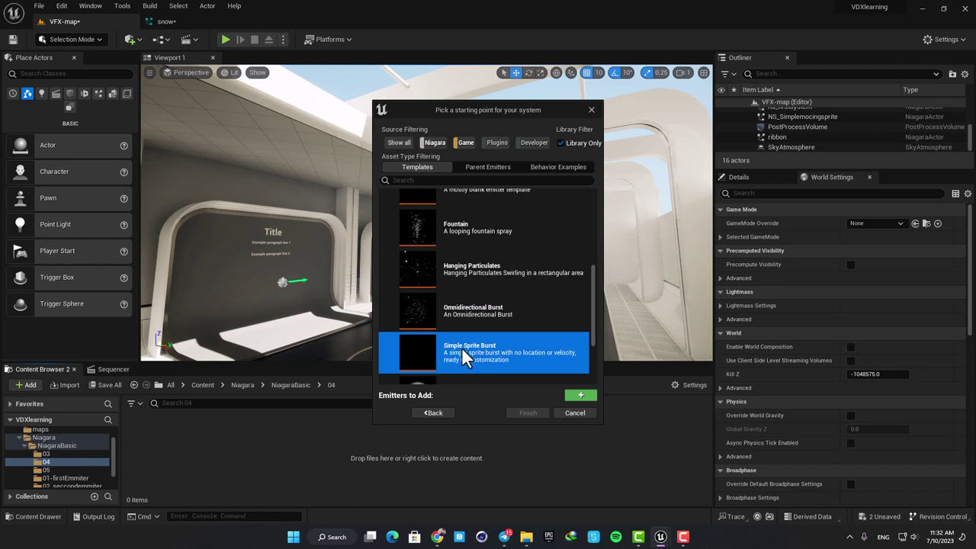
click(456, 219)
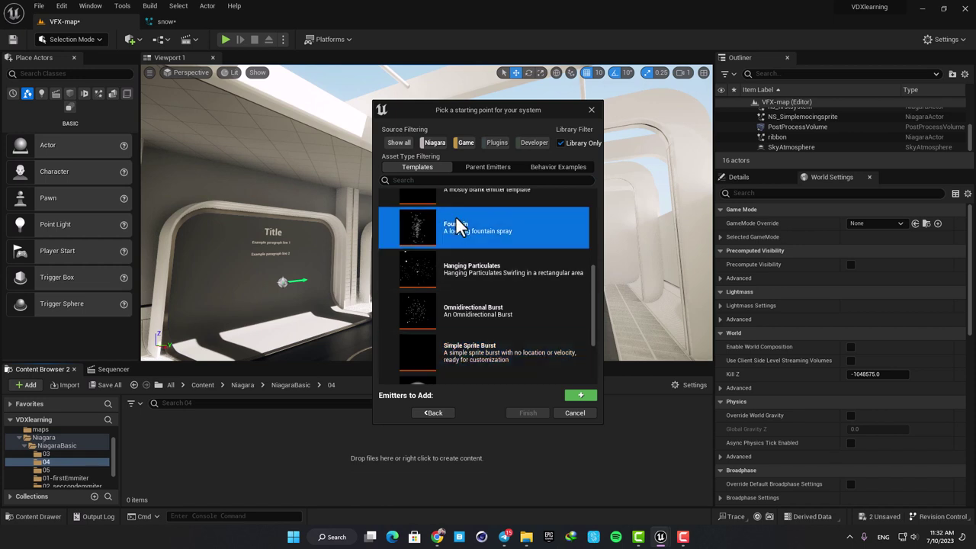
click(465, 345)
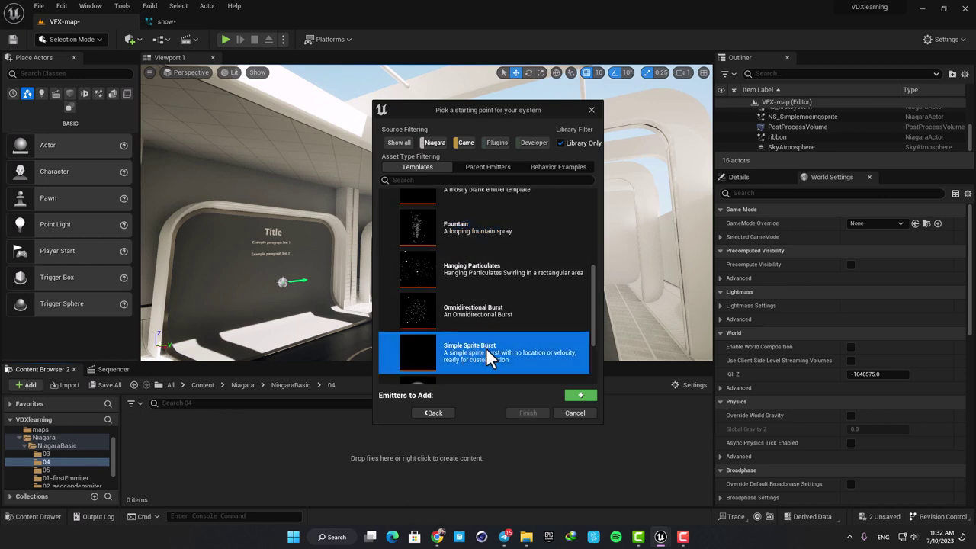
click(584, 395)
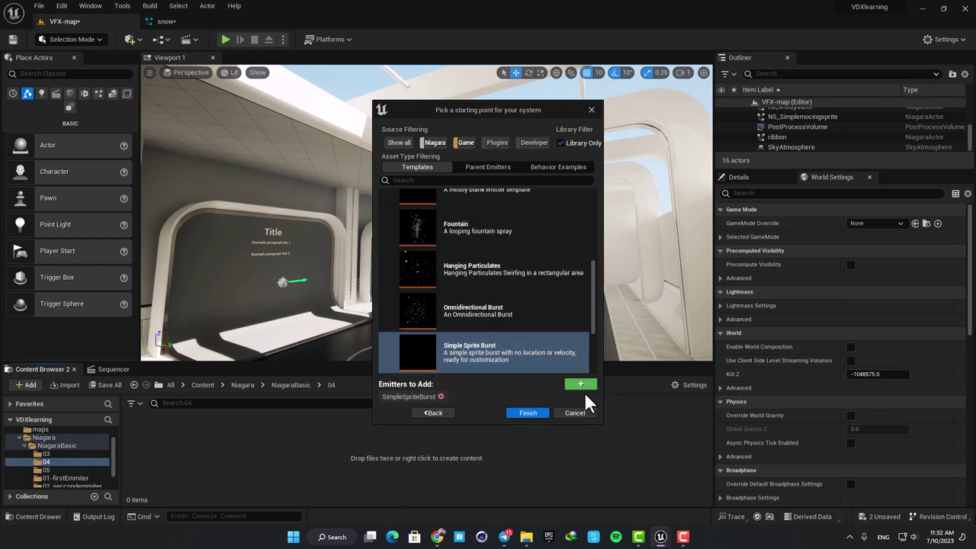
click(530, 408)
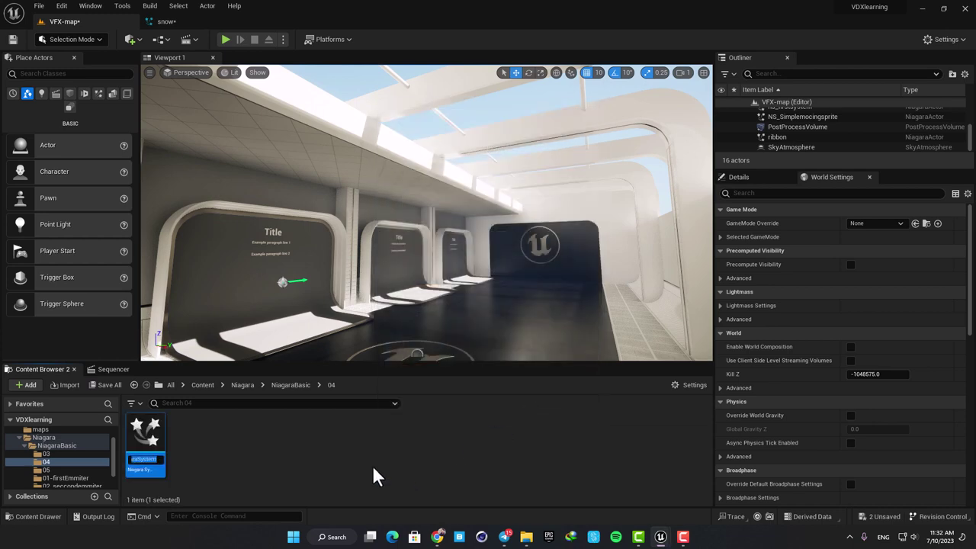
text(snow)
key(Return)
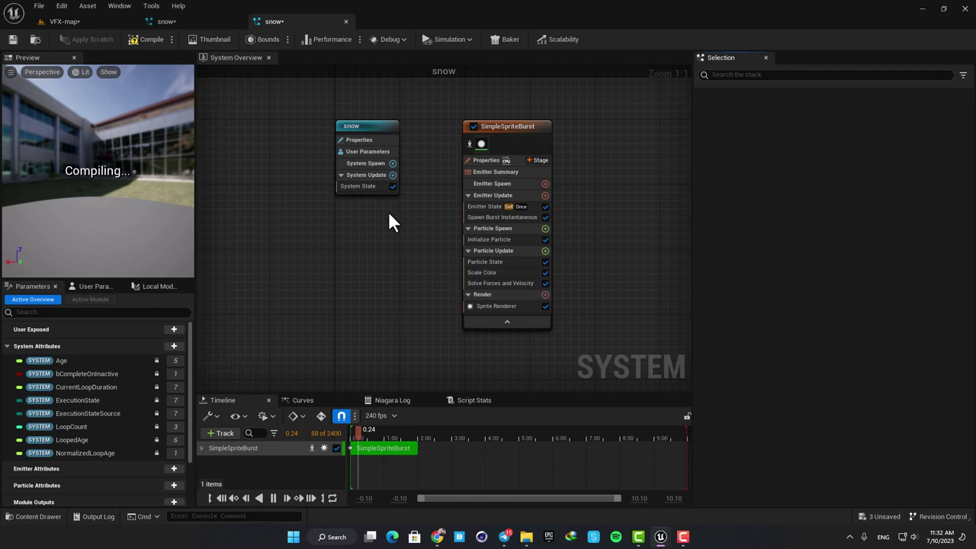
- Examine the SimpleSpriteBurst emitter's modules, from Spawn Burst Instantaneous and Initialize Particle through Particle State, Scale Color and Solve Forces and Velocity
right_drag(363, 239, 320, 223)
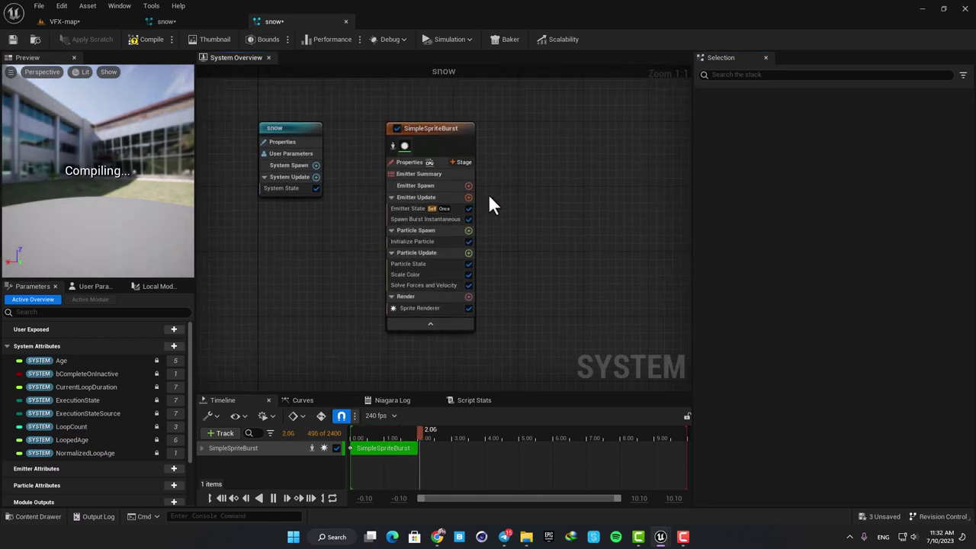
right_drag(509, 183, 527, 183)
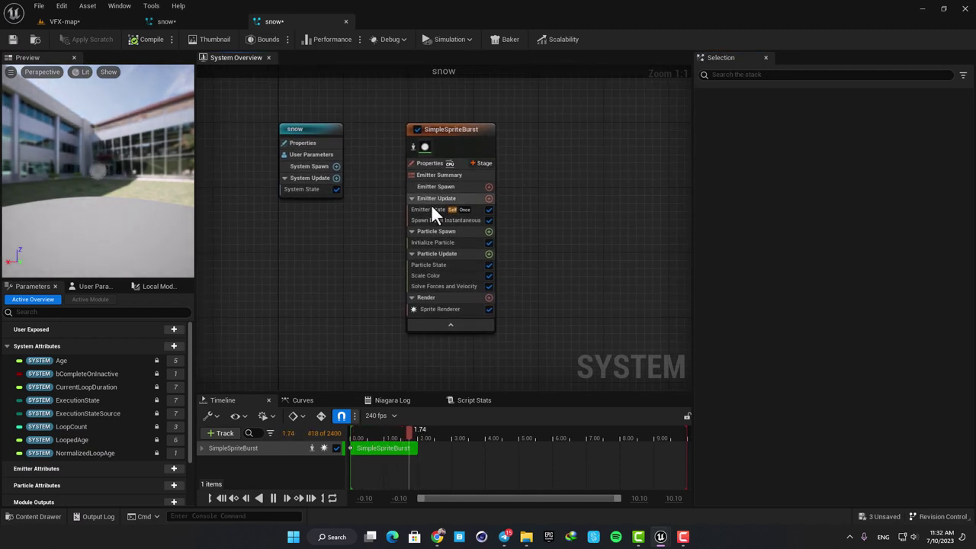
mouse_move(517, 197)
right_down()
mouse_move(519, 211)
mouse_move(507, 206)
mouse_move(517, 212)
right_up()
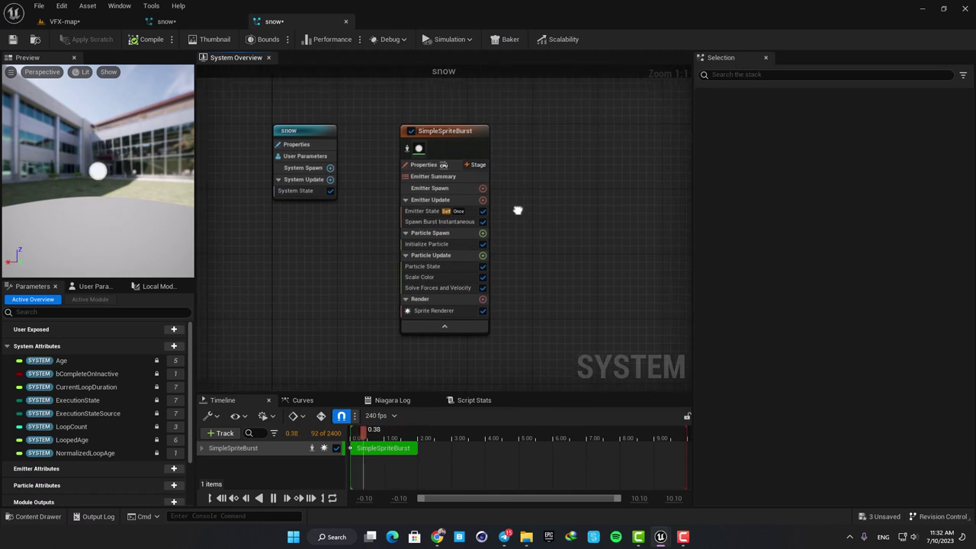
click(423, 208)
click(424, 201)
click(427, 221)
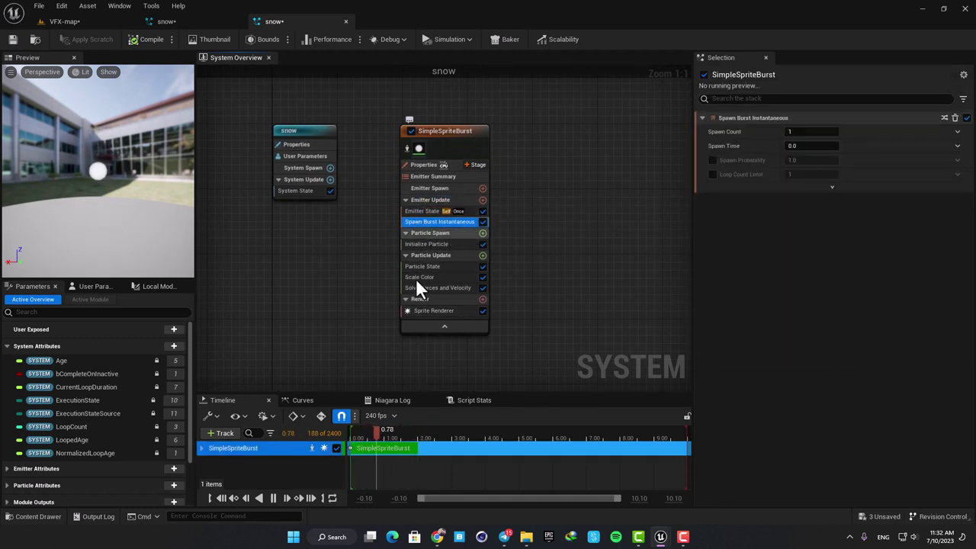
right_drag(514, 255, 482, 241)
drag(421, 134, 425, 110)
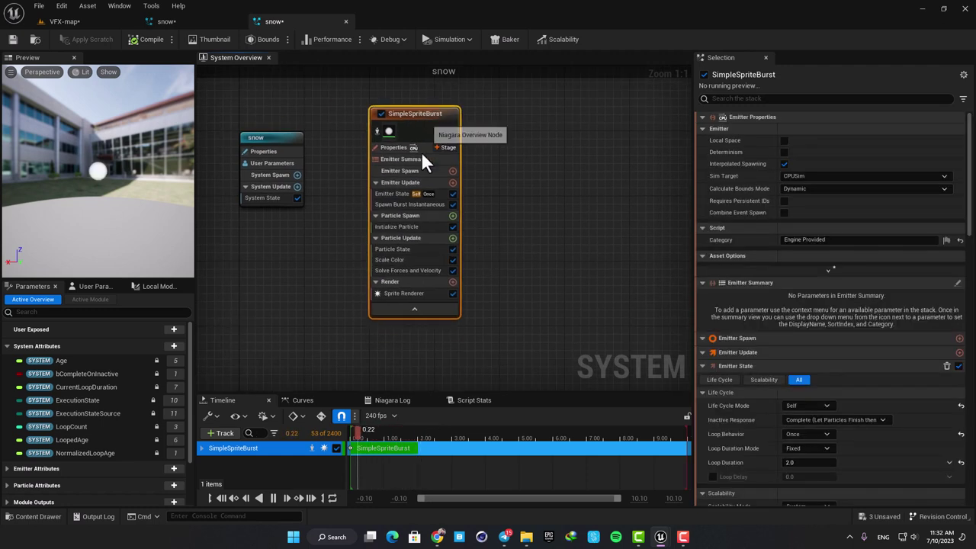
click(395, 228)
click(391, 249)
click(389, 260)
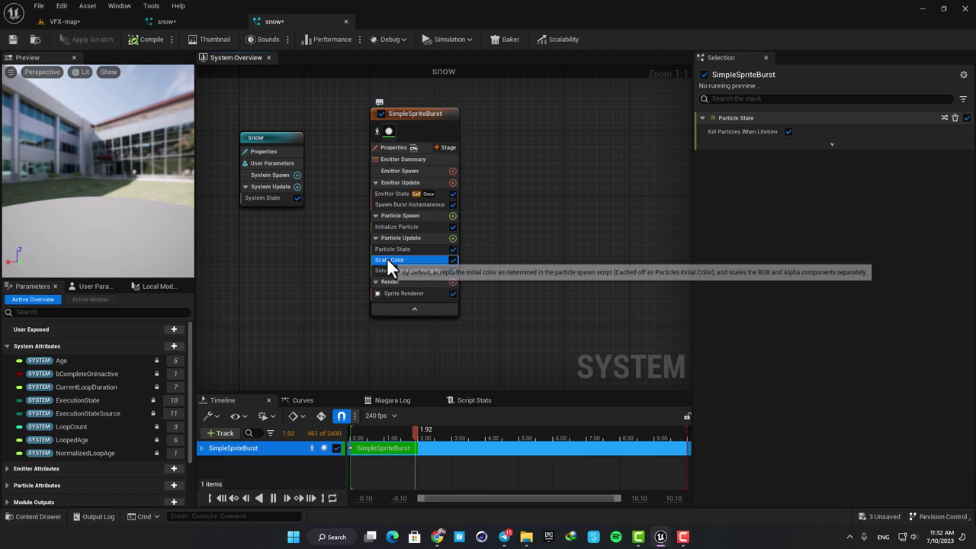
click(386, 271)
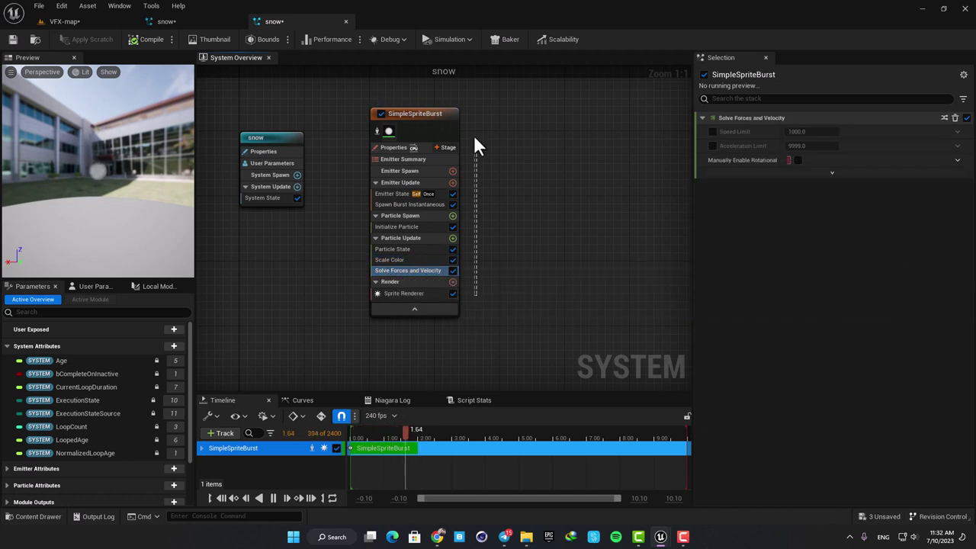
- Set the Emitter State's Loop Behavior to Infinite and delete the Spawn Burst Instantaneous module from the SimpleSpriteBurst emitter
mouse_move(484, 233)
right_down()
mouse_move(460, 246)
mouse_move(488, 244)
right_up()
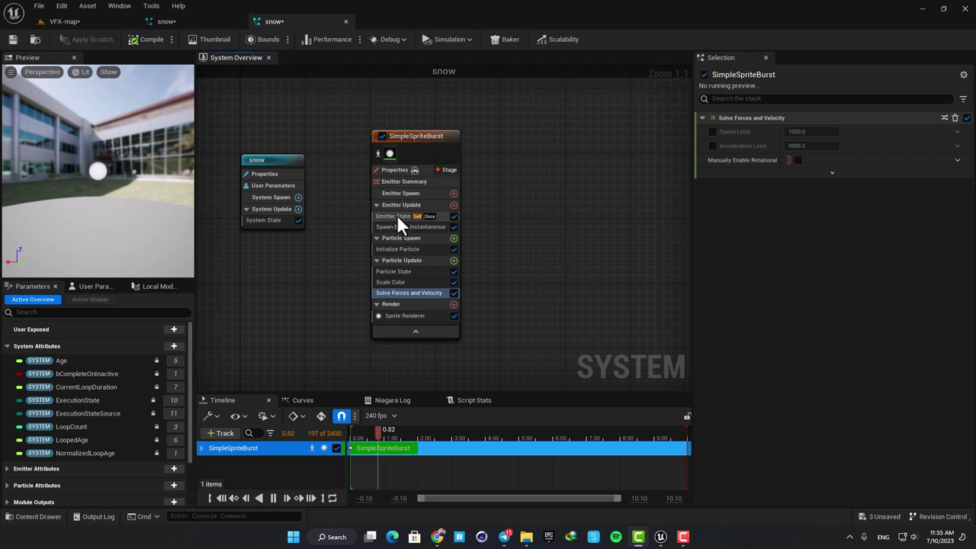
click(429, 219)
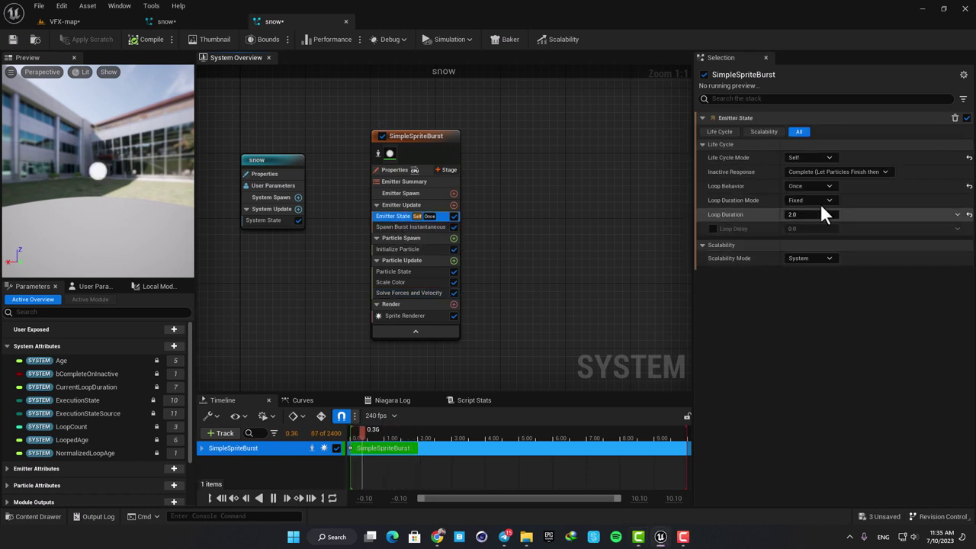
click(808, 186)
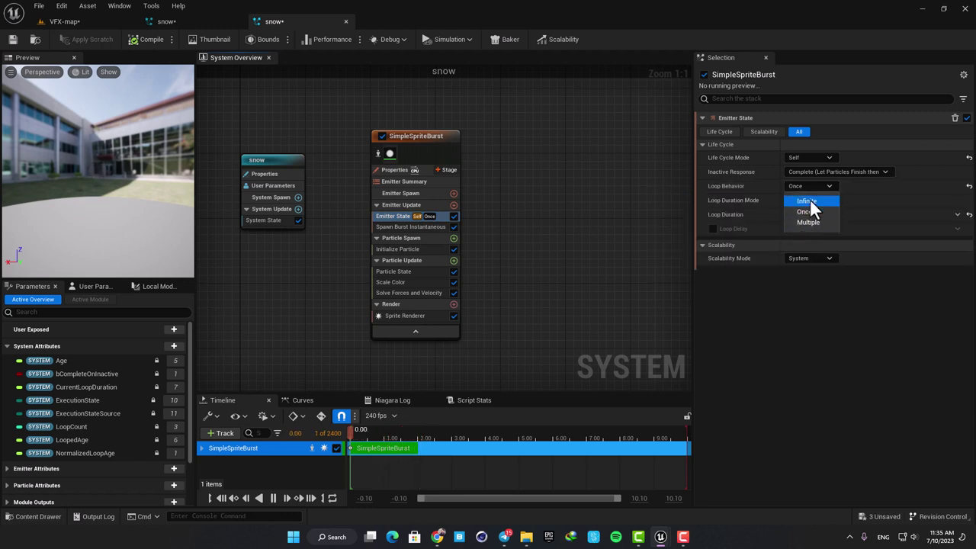
click(804, 199)
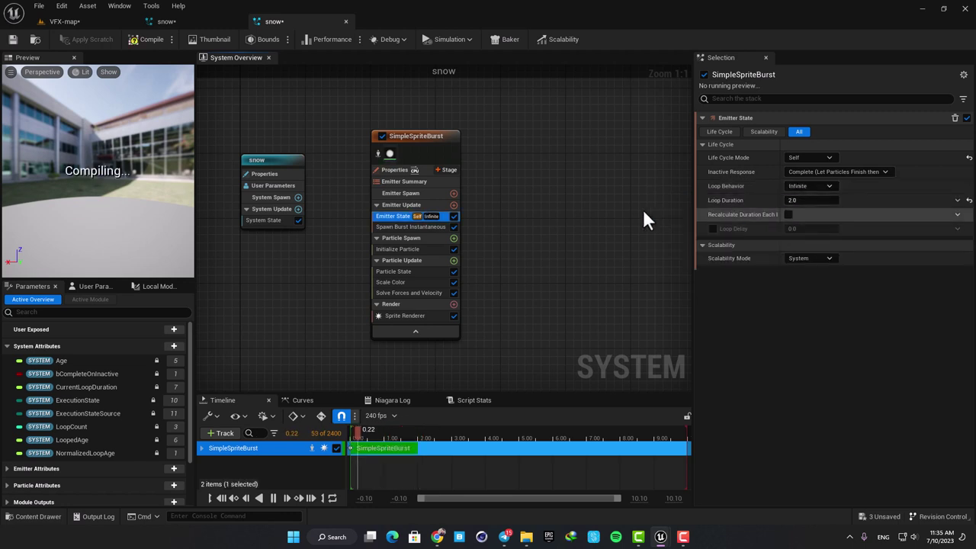
click(427, 227)
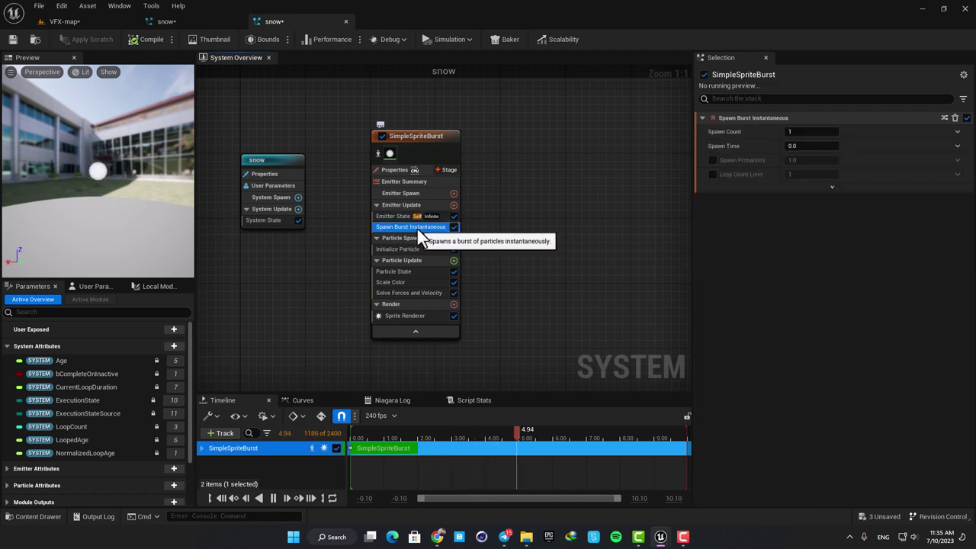
key(Delete)
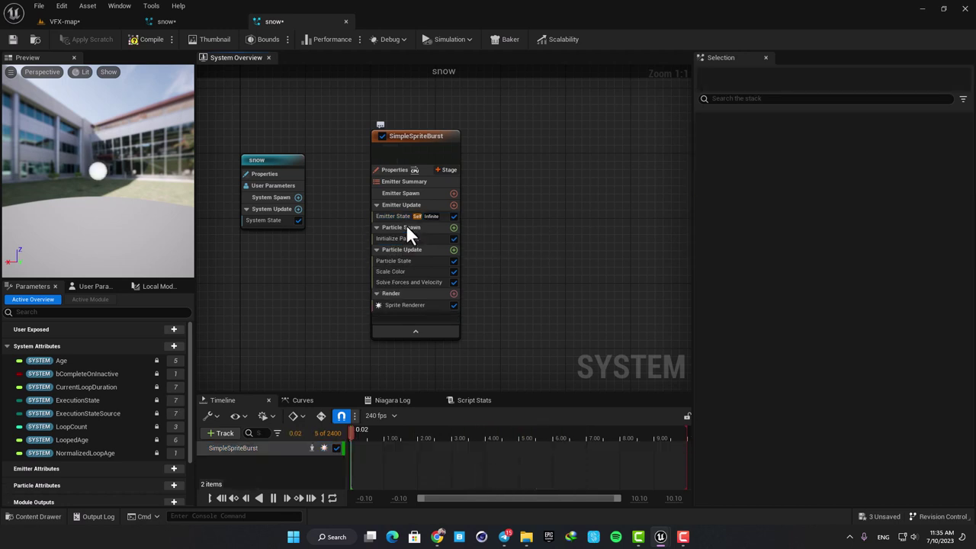
- Add a Spawn Rate module to the emitter's Emitter Update group and set its SpawnRate to 1000
click(453, 205)
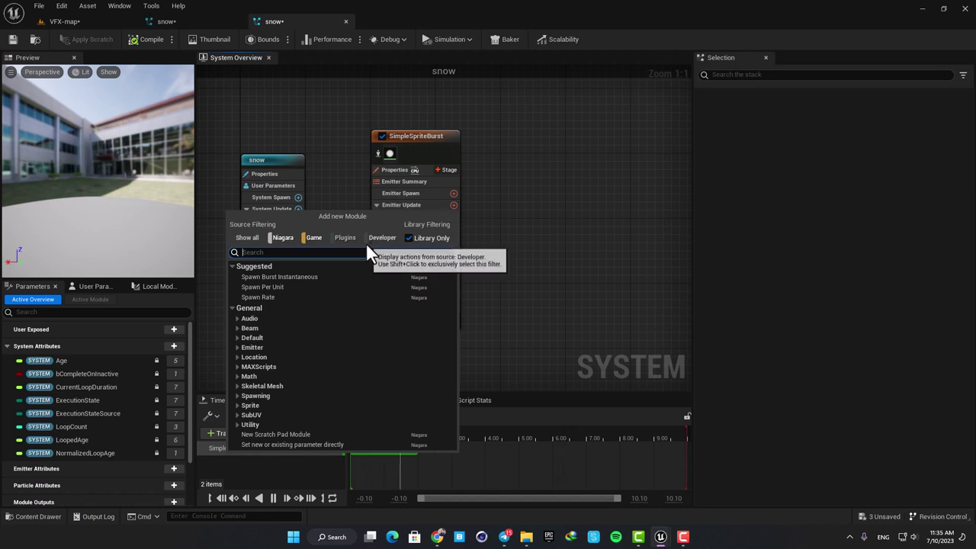
click(412, 204)
click(412, 204)
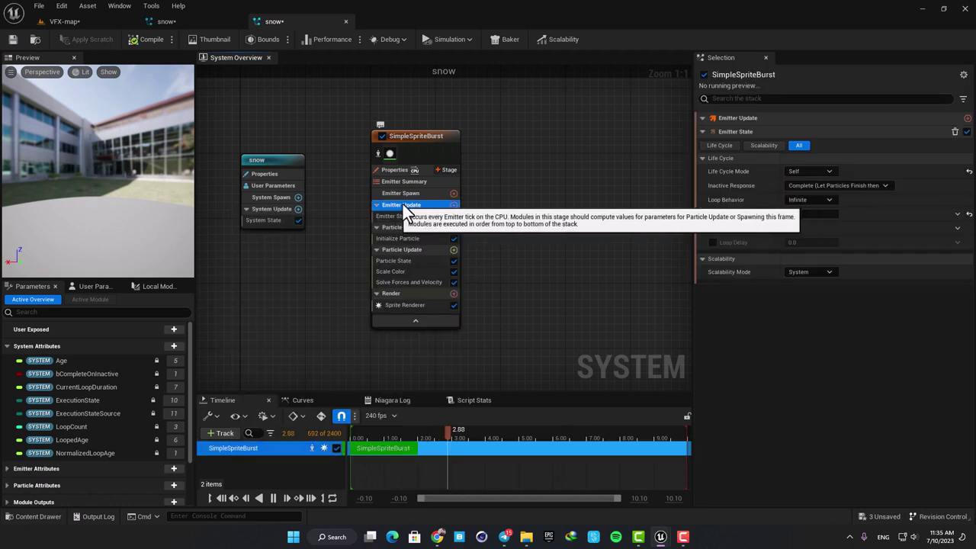
click(453, 206)
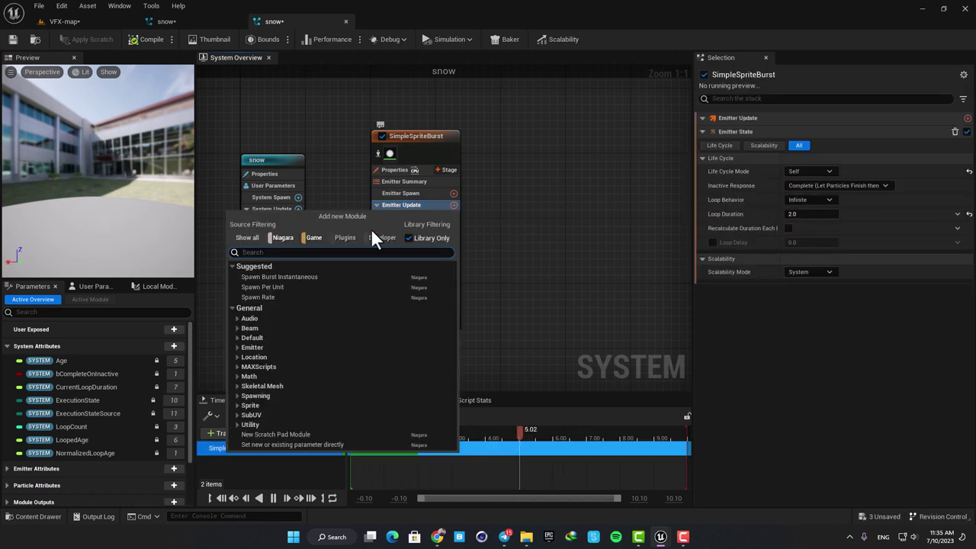
click(258, 298)
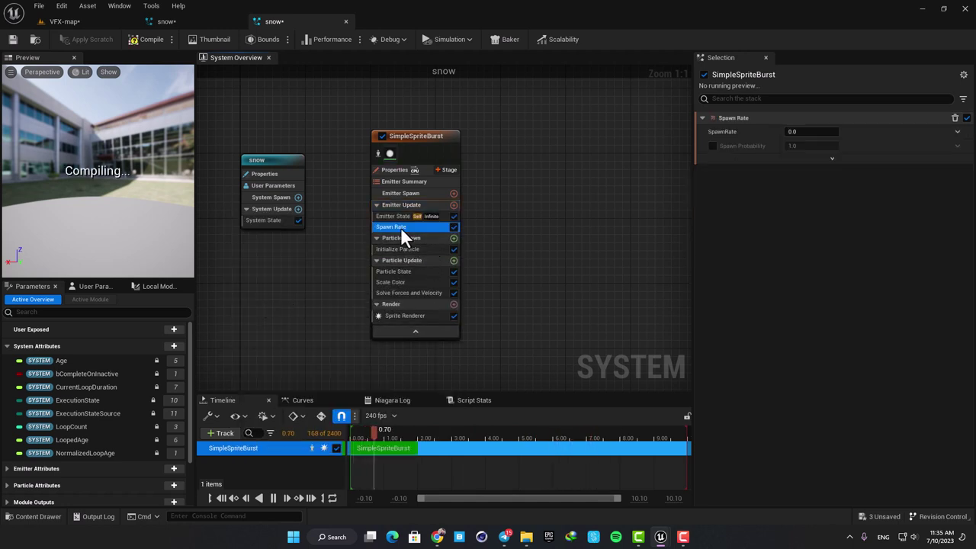
click(791, 131)
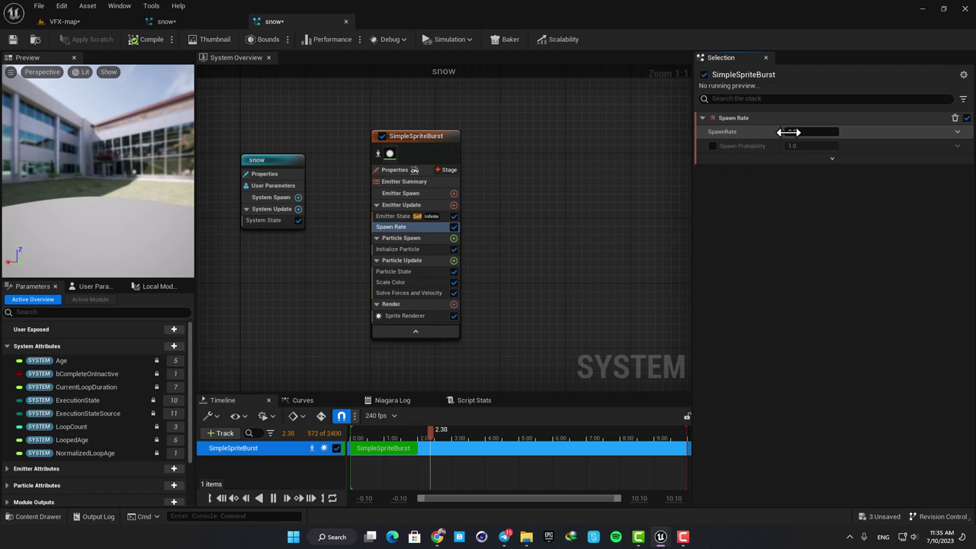
text(1000)
key(Return)
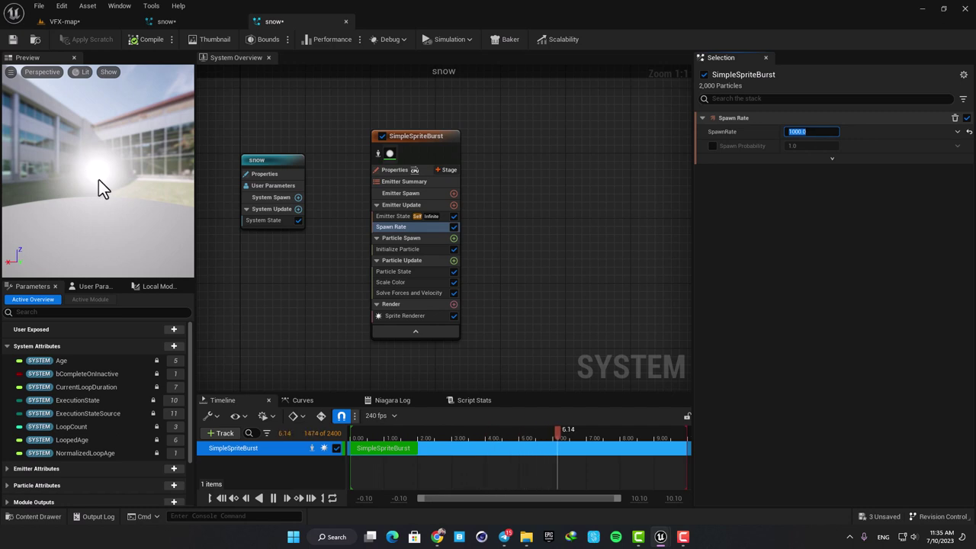
- Add a Shape Location module to the Particle Spawn group with Sphere as its shape primitive
click(412, 240)
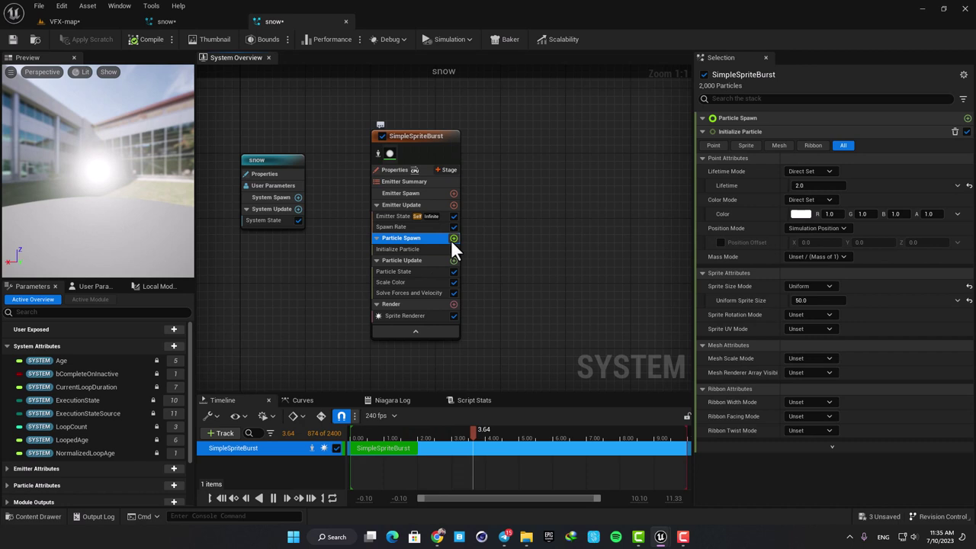
click(453, 239)
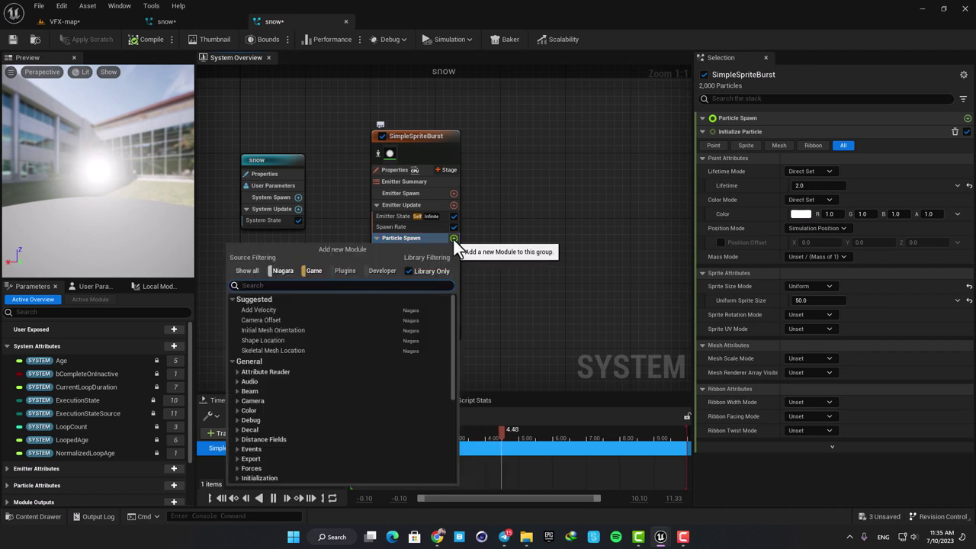
click(263, 341)
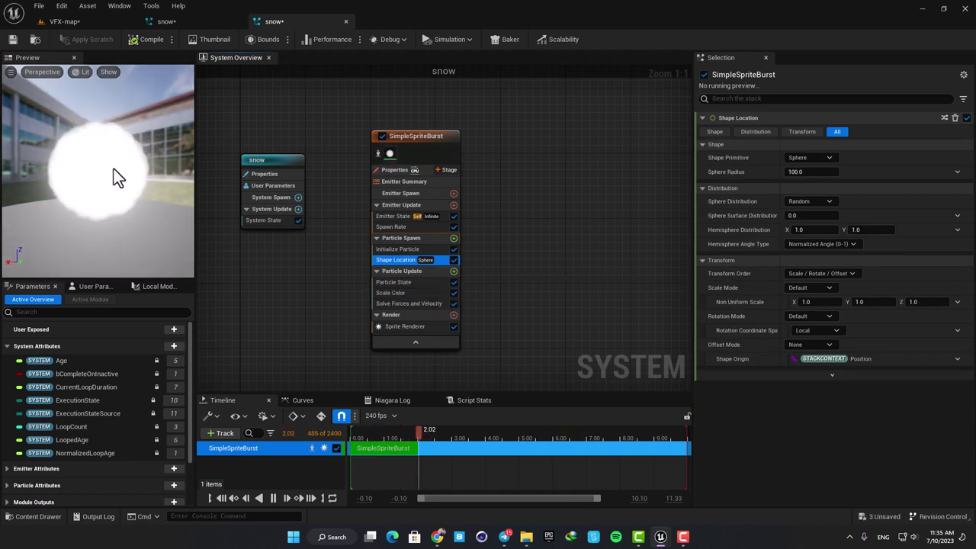
mouse_move(129, 165)
right_down()
mouse_move(128, 196)
mouse_move(129, 166)
right_up()
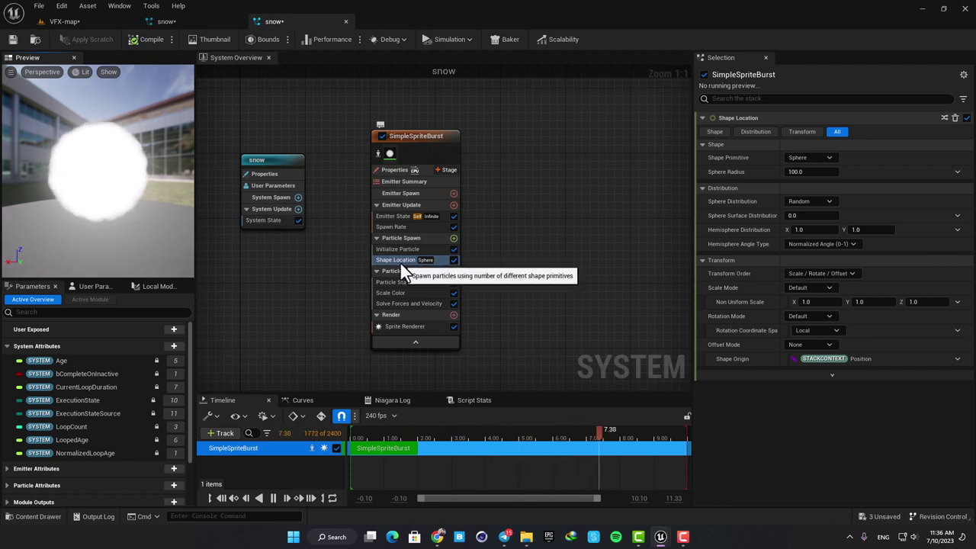
click(800, 157)
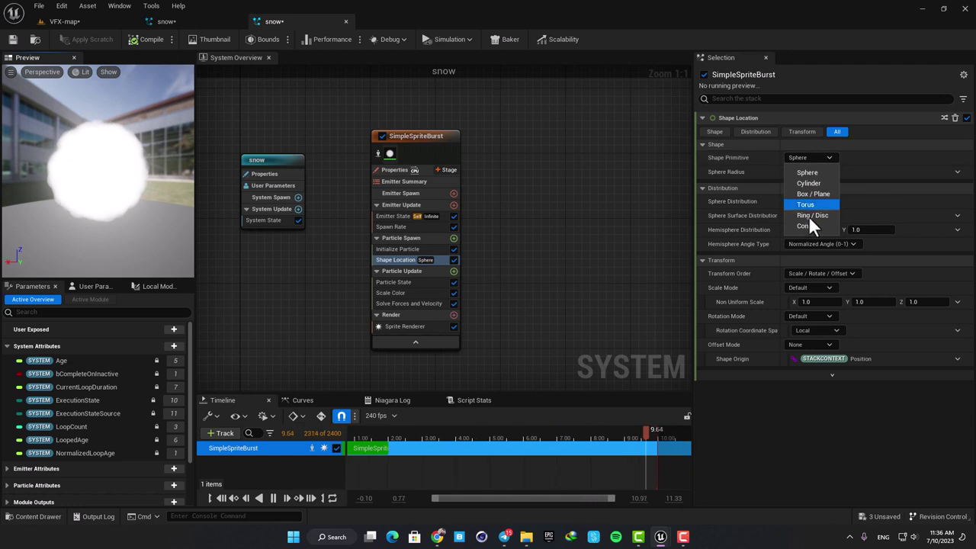
click(806, 172)
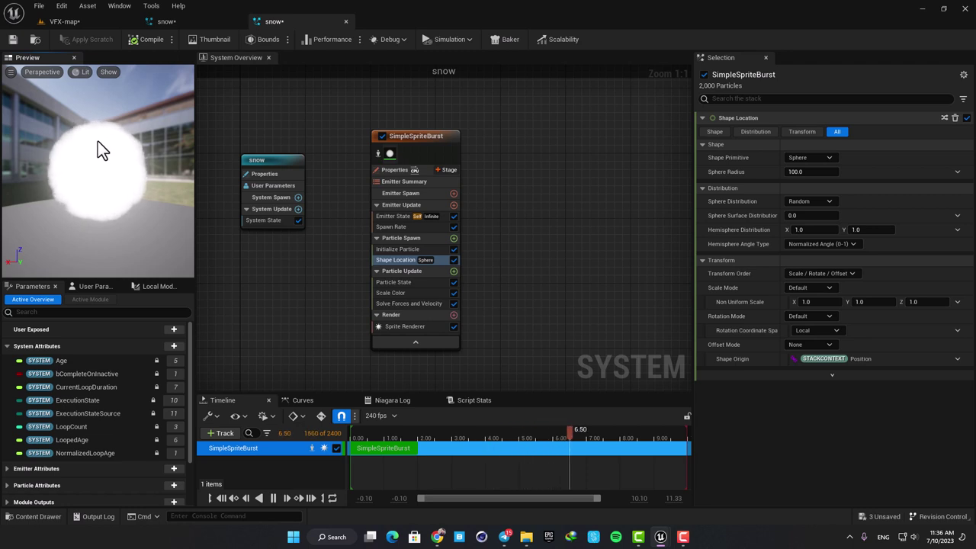
- Set the Uniform Sprite Size in Initialize Particle to 1.3
click(402, 240)
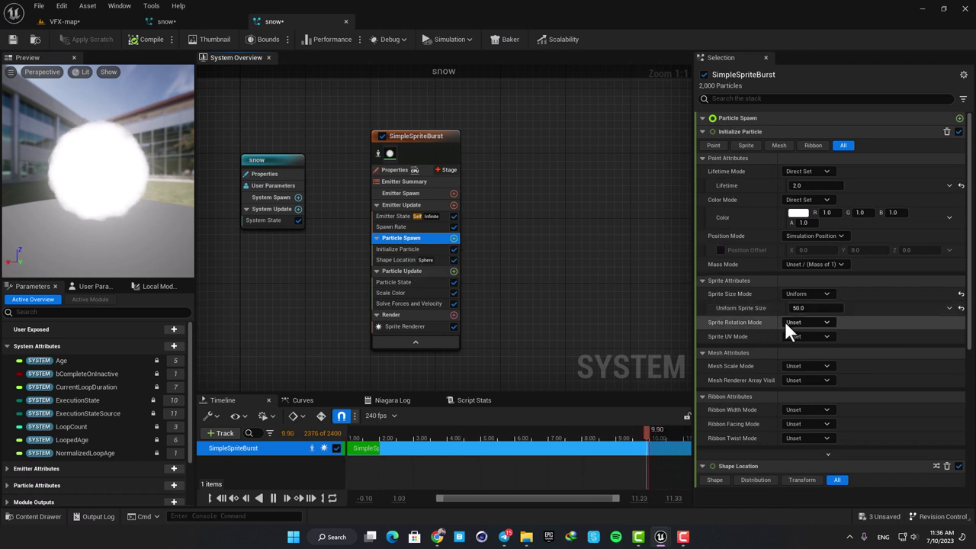
click(811, 308)
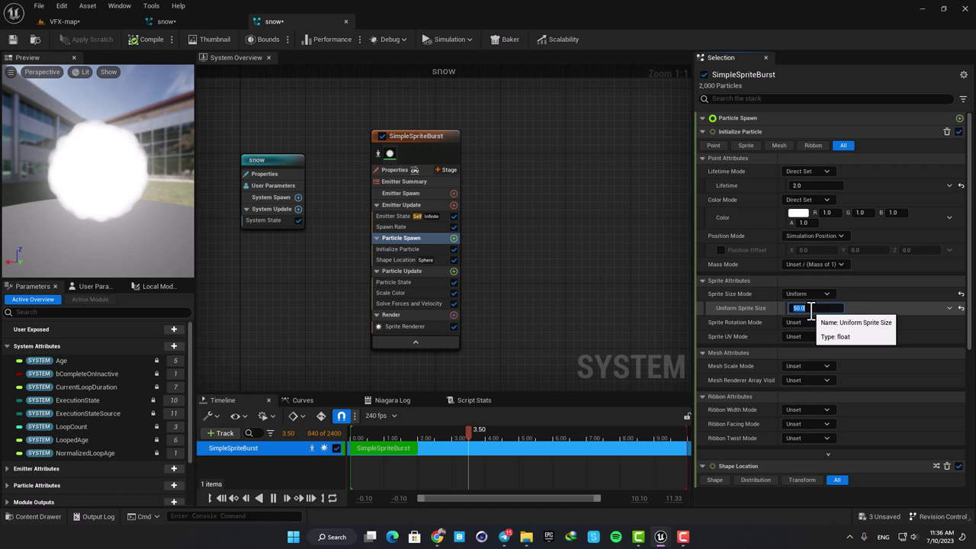
text(1.)
key(Return)
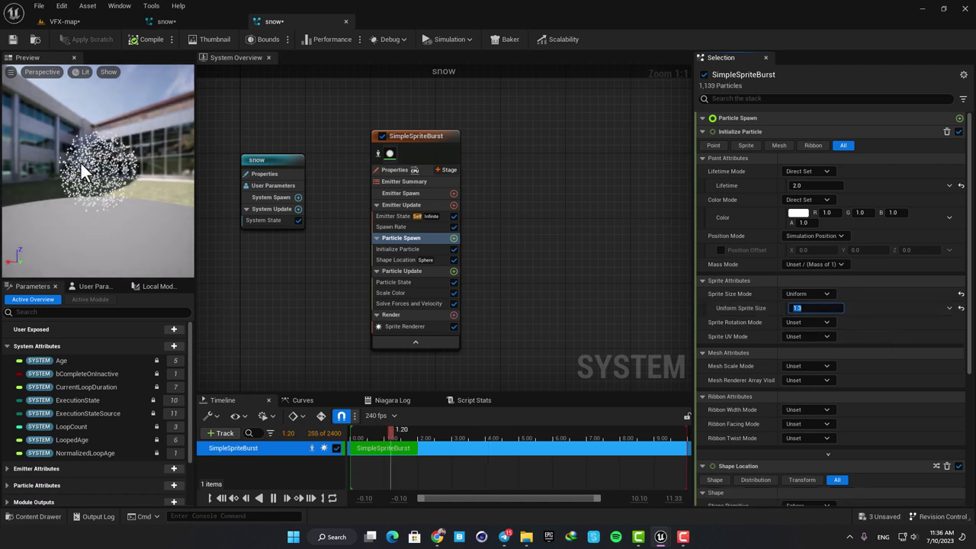
right_drag(107, 163, 108, 164)
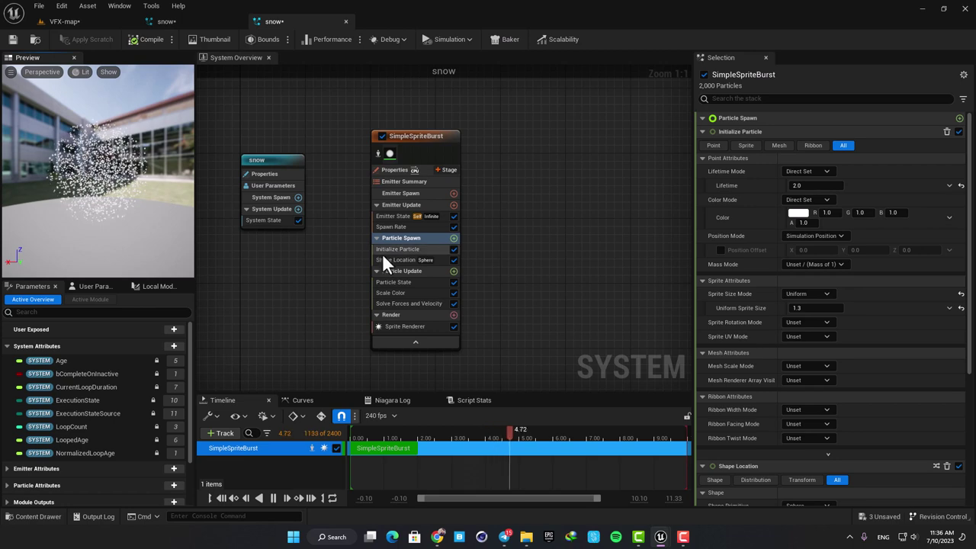
- Add an Add Velocity module to the Particle Spawn group and set its Z velocity to -100
click(453, 238)
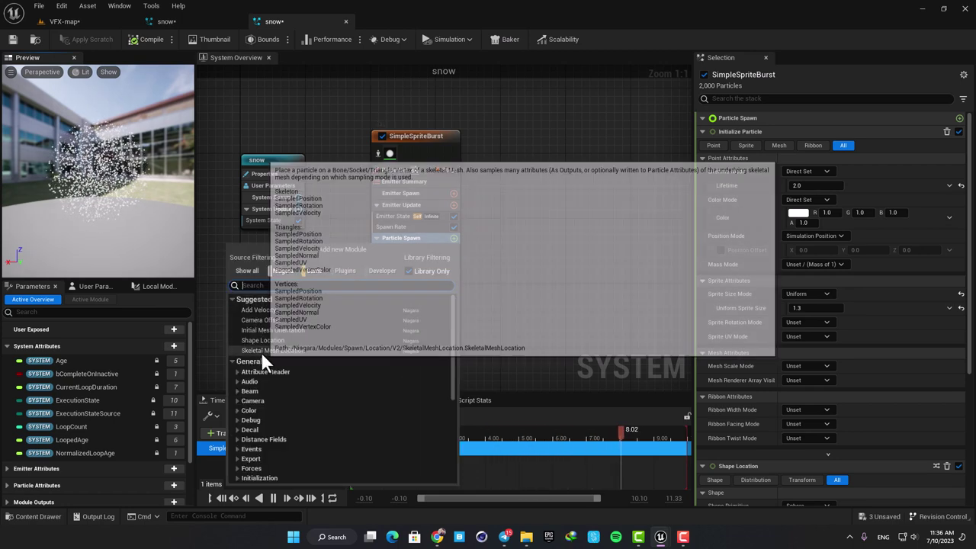
click(258, 310)
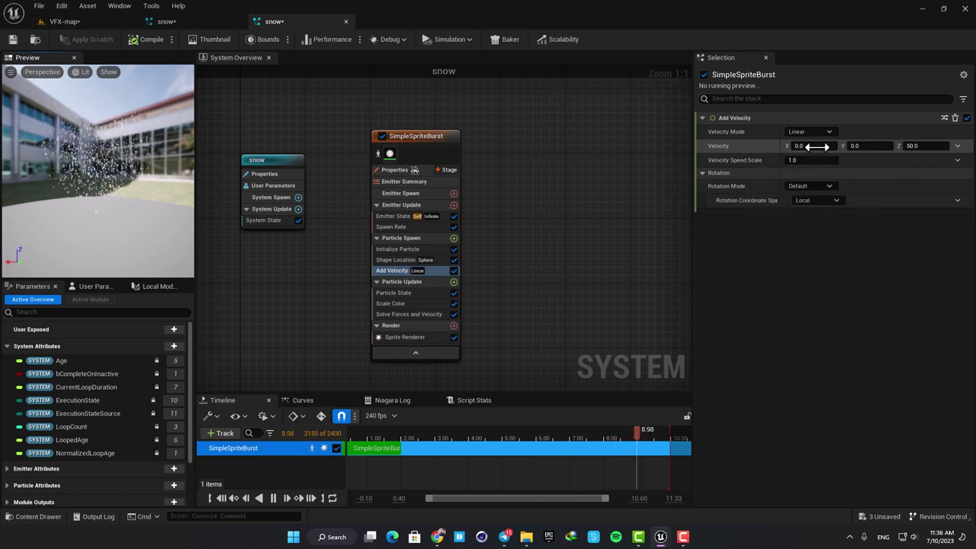
click(921, 147)
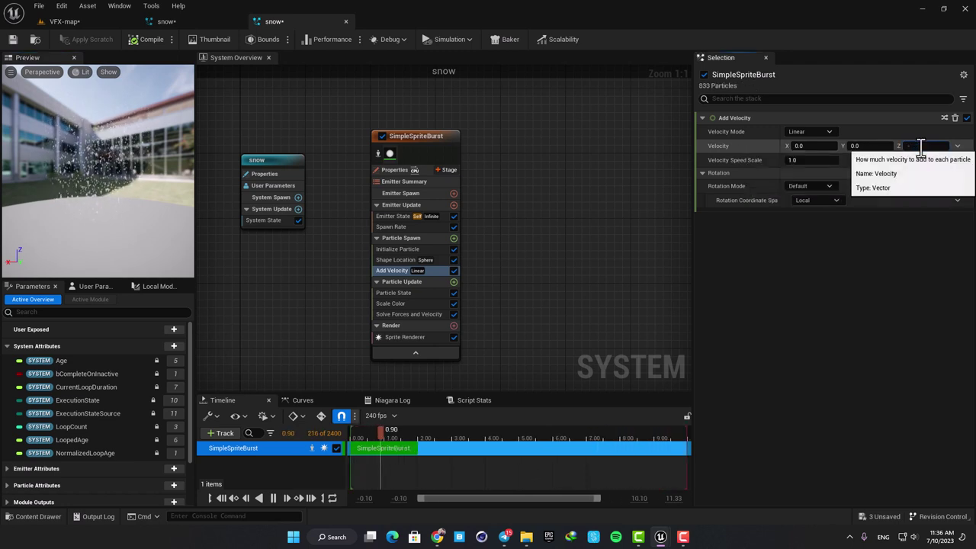
click(797, 160)
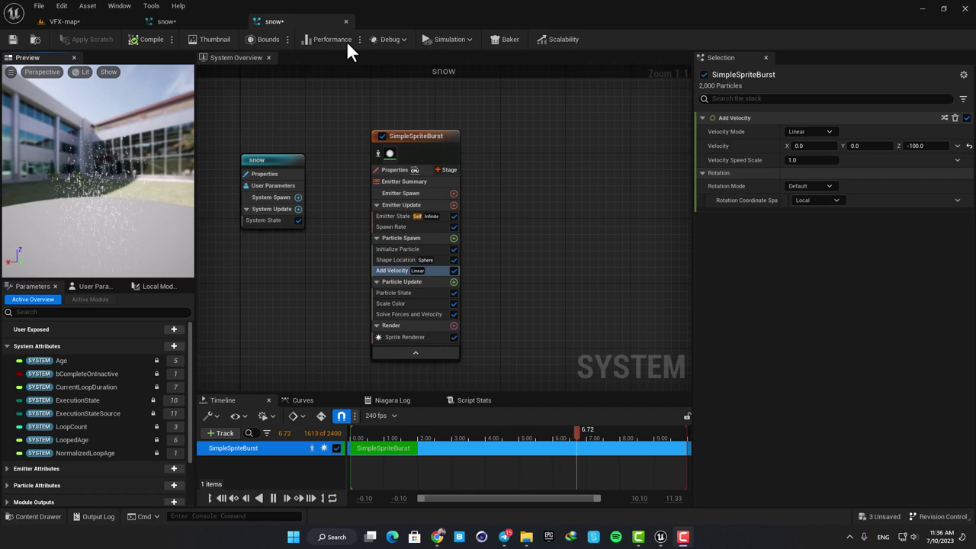
- Place the snow system from folder 04 in the VFX-map level and raise it above the floor
click(64, 21)
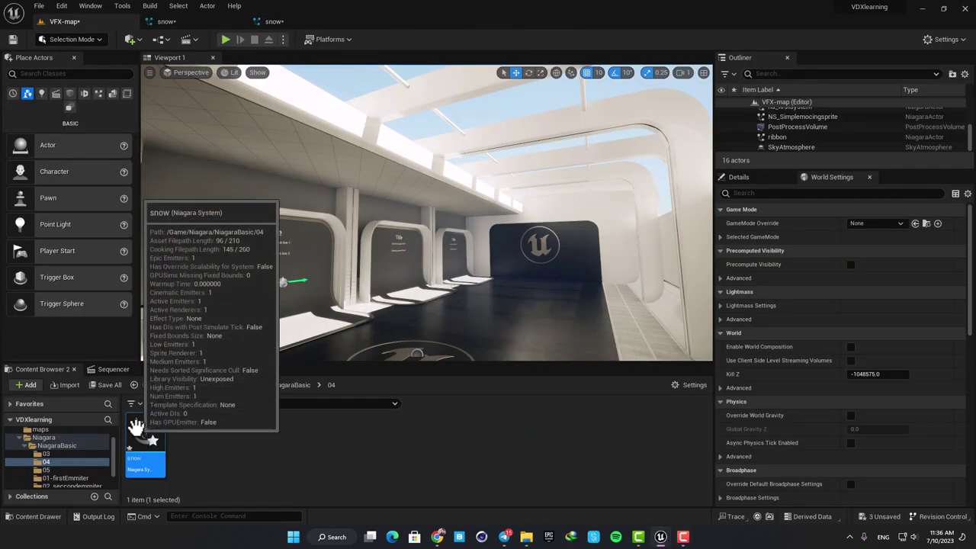
drag(147, 433, 461, 319)
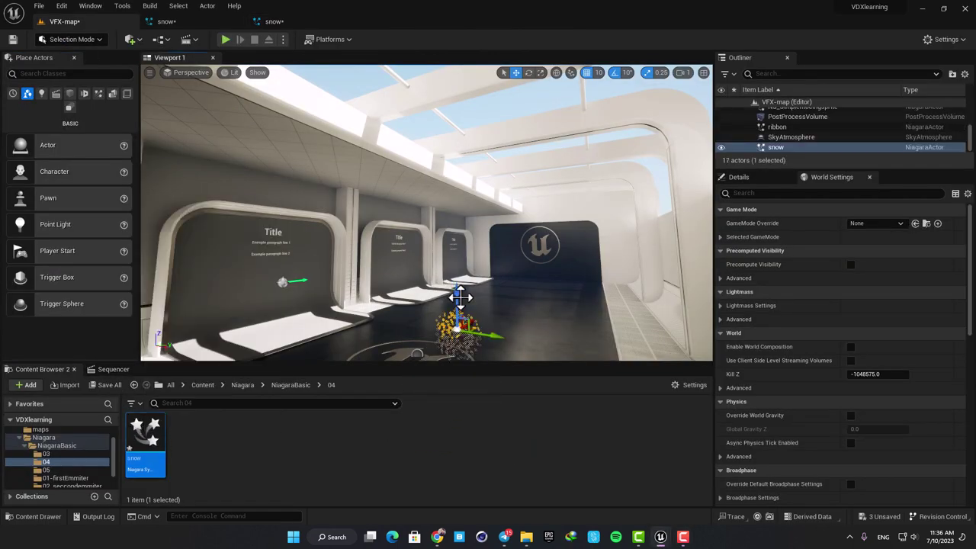
drag(466, 246, 465, 217)
right_drag(506, 338, 526, 355)
key(s)
key(w)
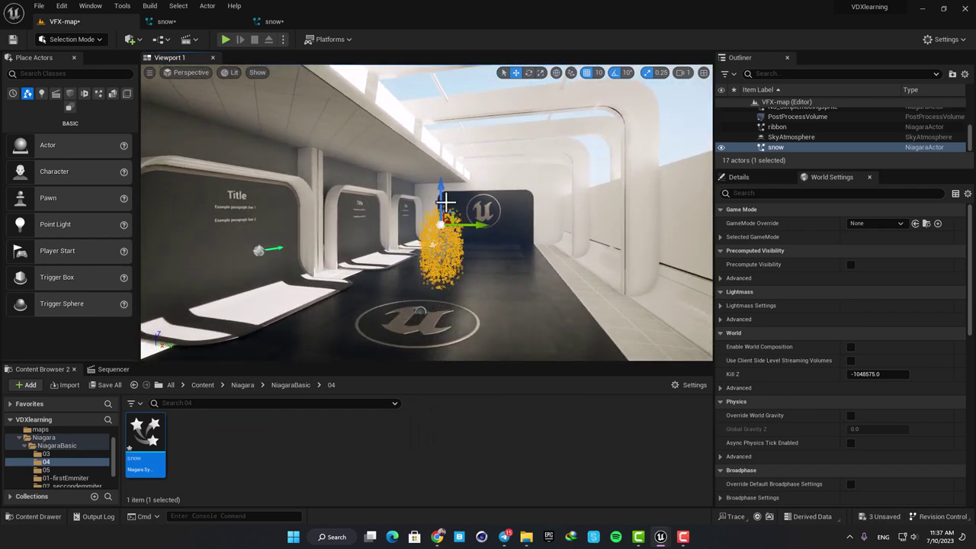
- Raise the snow actor up to ceiling height and shift it along the Y axis, away from the display wall
right_drag(493, 273, 514, 272)
click(492, 273)
key(w)
key(s)
key(q)
key(e)
key(d)
right_drag(437, 234, 417, 236)
click(406, 164)
drag(405, 143, 416, 99)
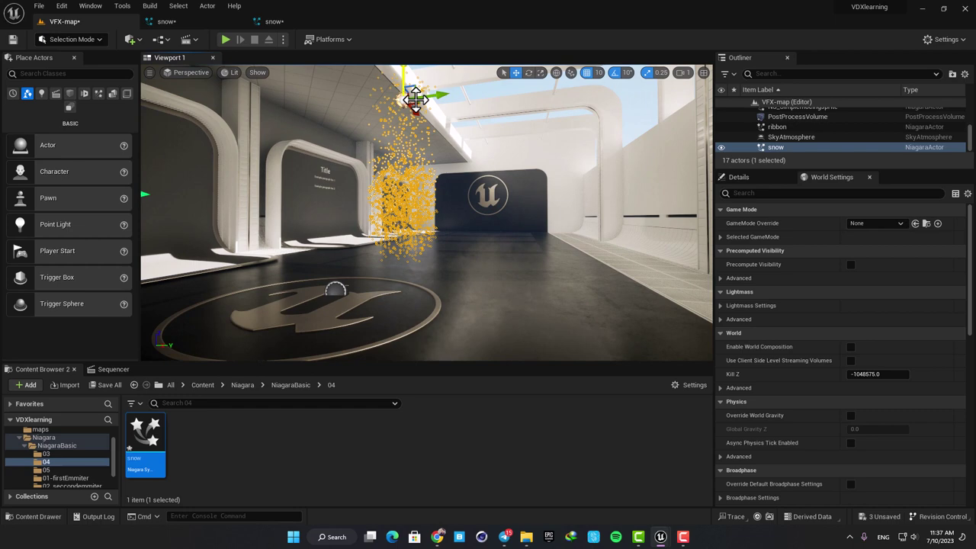
right_drag(416, 99, 422, 90)
drag(429, 119, 490, 132)
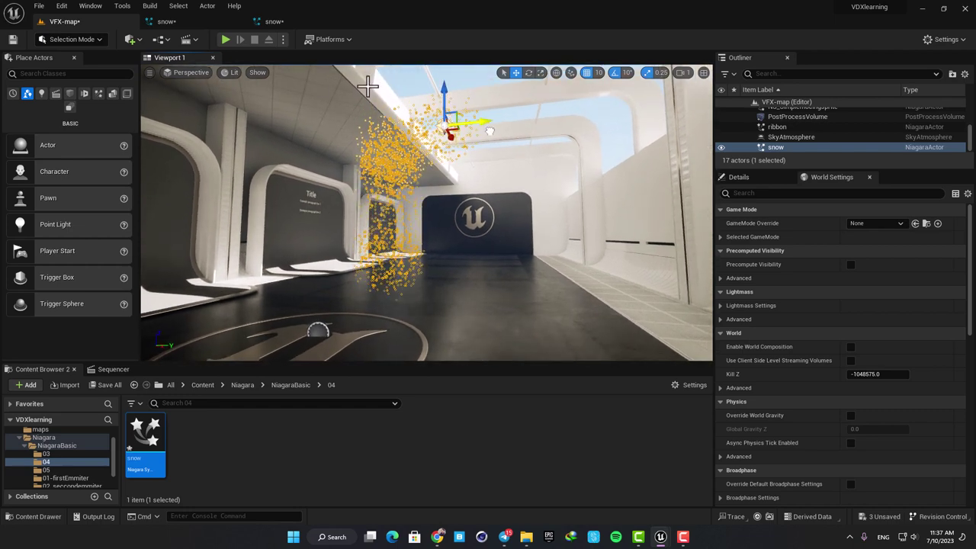
- Return to the snow system and set the particle Lifetime in Initialize Particle to 6
click(187, 23)
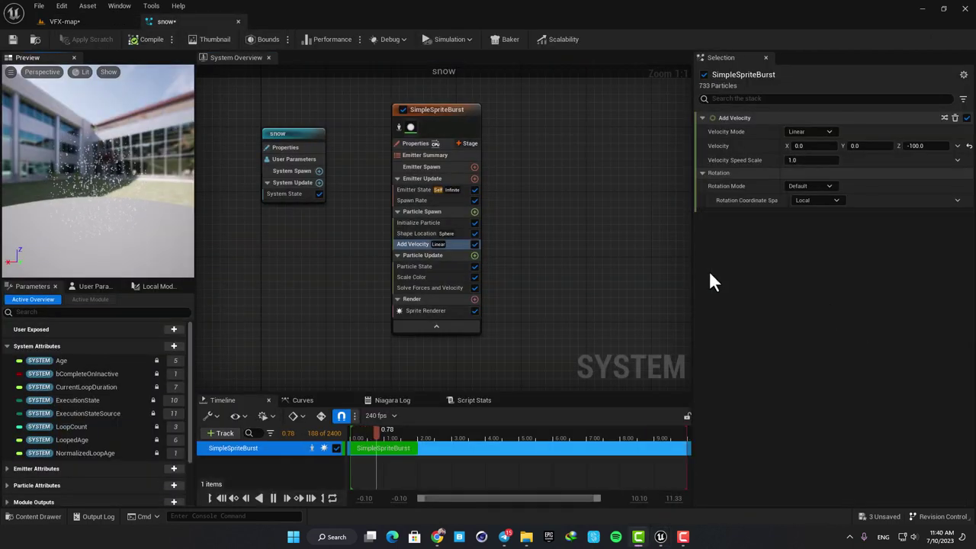
right_drag(529, 214, 569, 226)
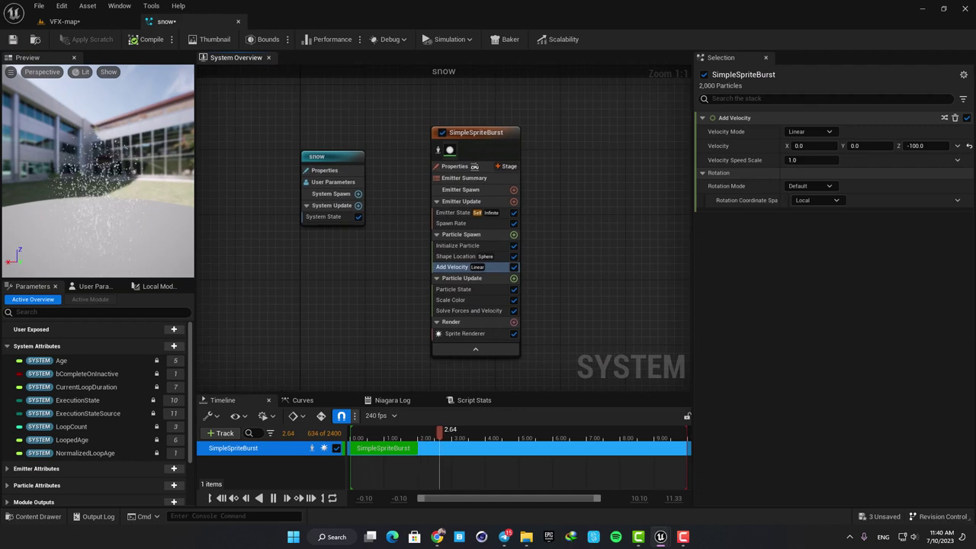
click(451, 257)
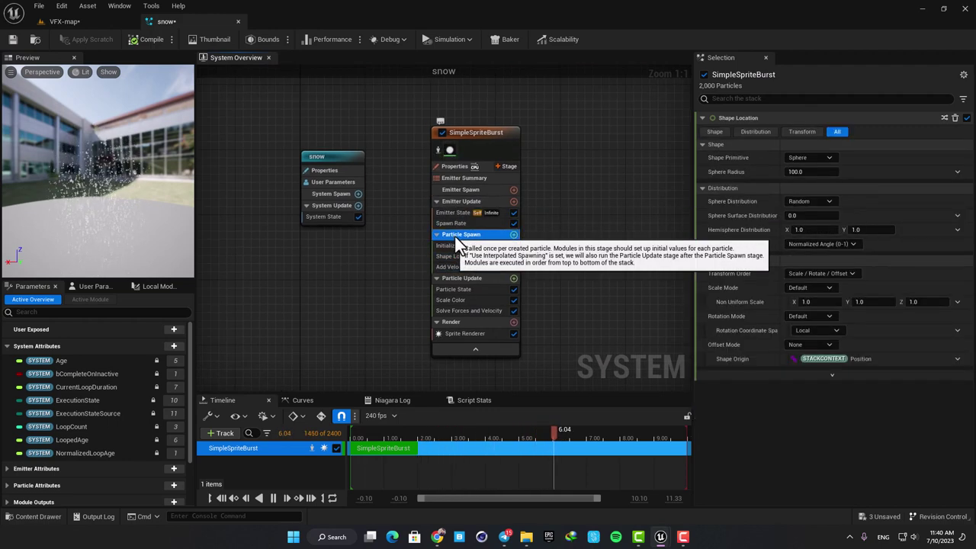
click(461, 234)
click(800, 186)
text(6)
key(Return)
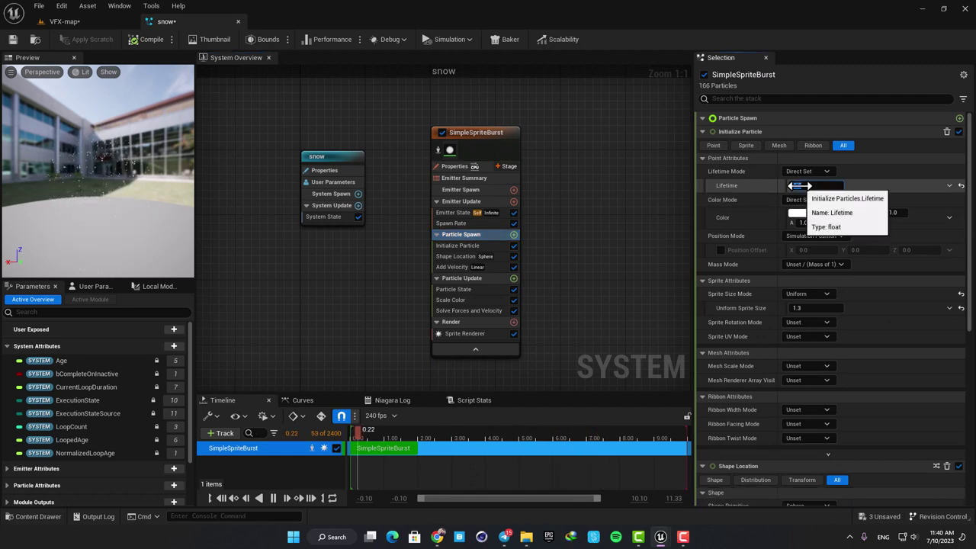
- Set the Add Velocity module's Velocity Speed Scale to 2.0 and check the falling snow in the level
click(456, 267)
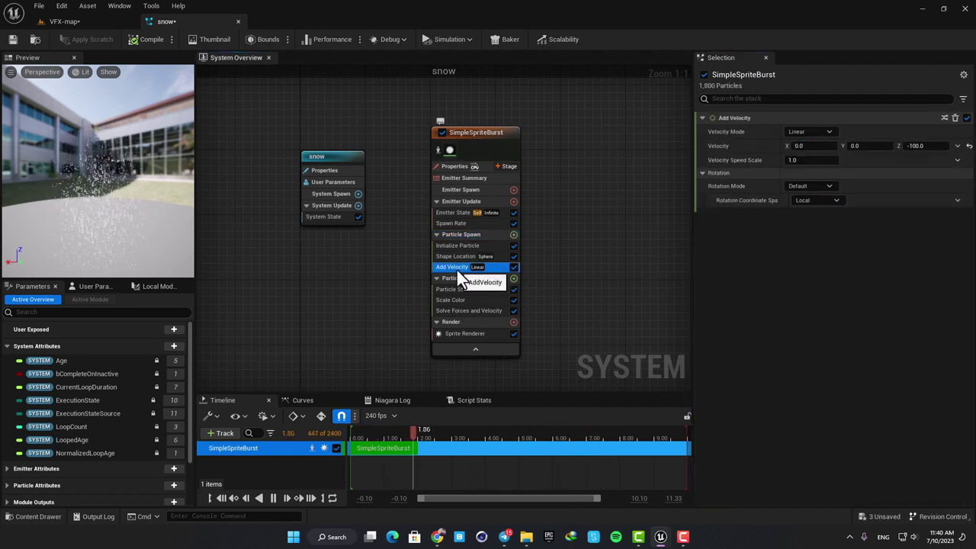
click(803, 160)
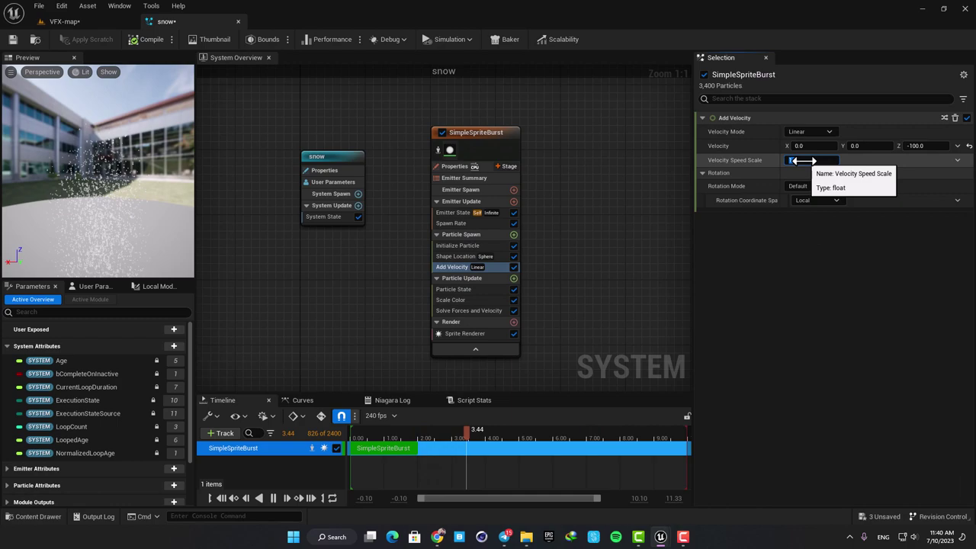
click(83, 27)
right_drag(483, 242, 408, 199)
click(477, 214)
click(164, 21)
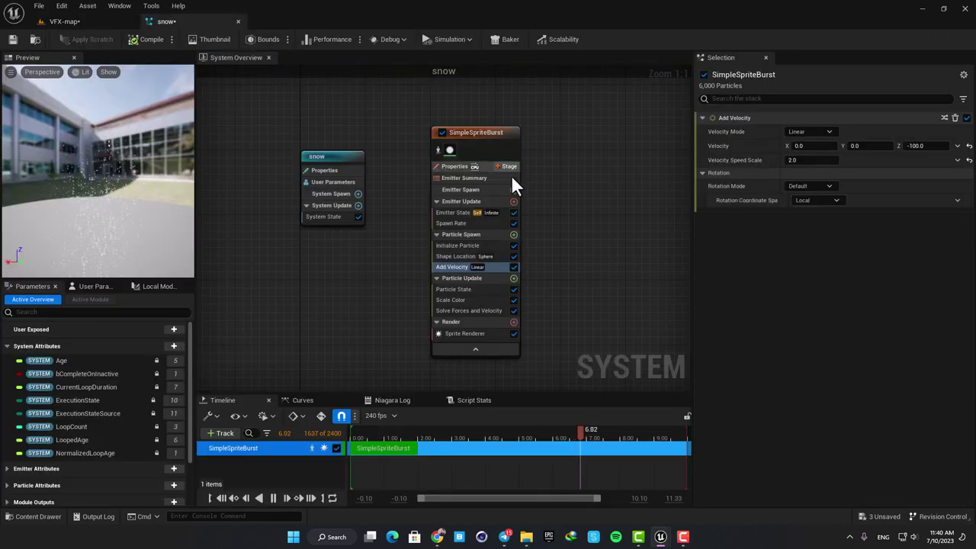
- Enlarge the Shape Location module's Sphere Radius and check the spread of the snow in the level
click(456, 256)
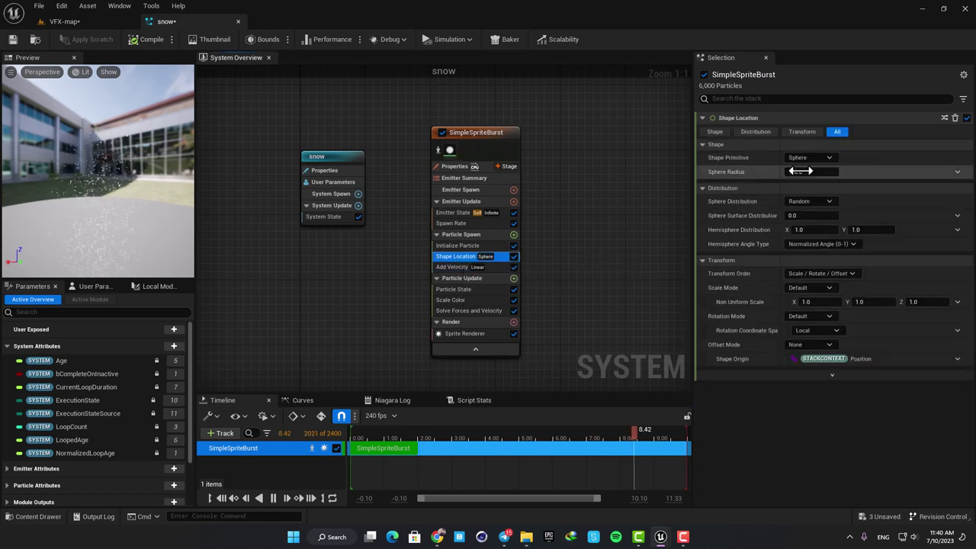
click(800, 170)
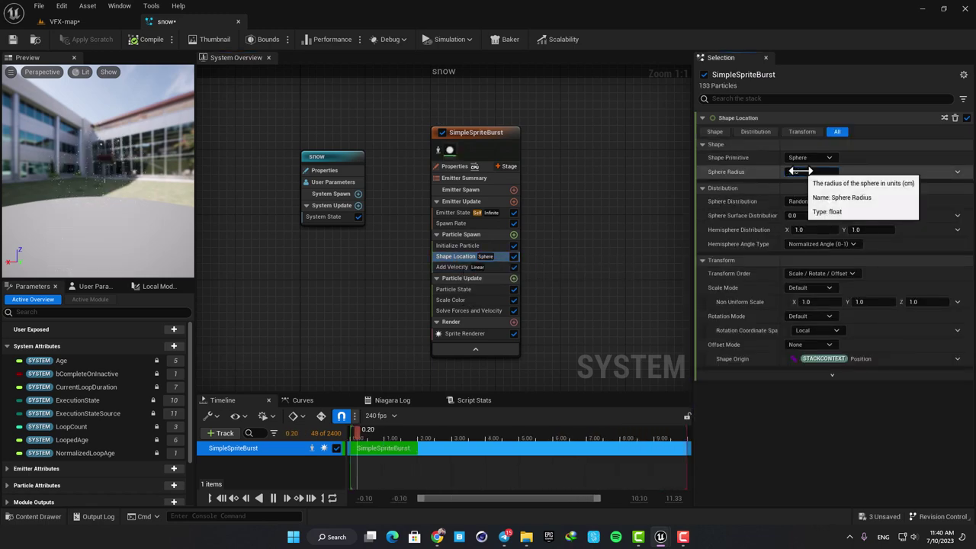
click(69, 23)
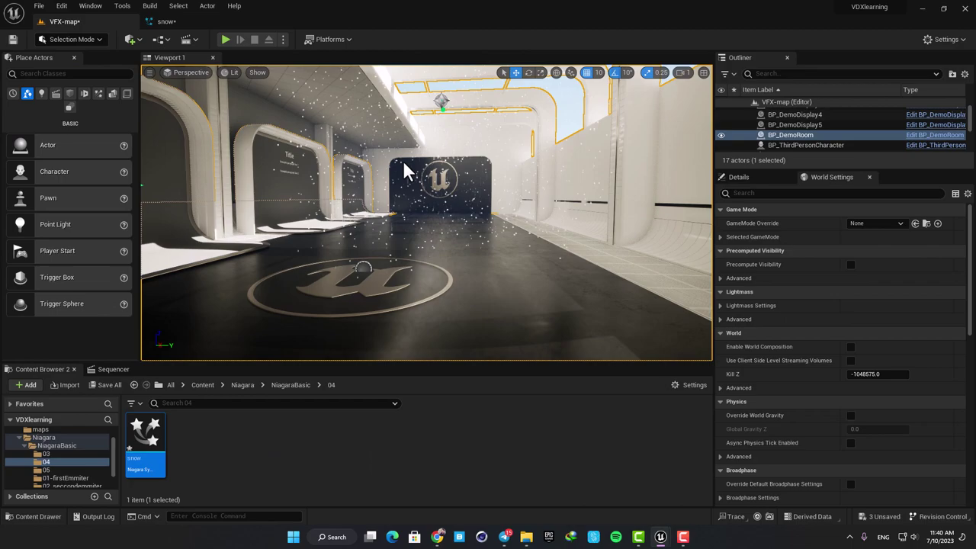
- Return to the snow system, add a Curl Noise Force module to Particle Spawn and resolve its dependency with an Apply Initial Forces module
key(s)
right_drag(404, 163, 447, 210)
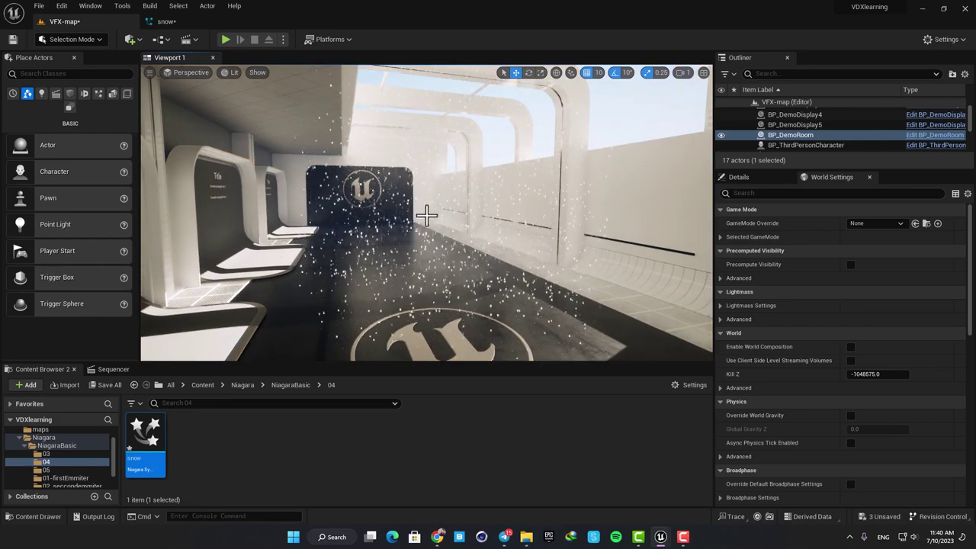
right_drag(457, 226, 429, 218)
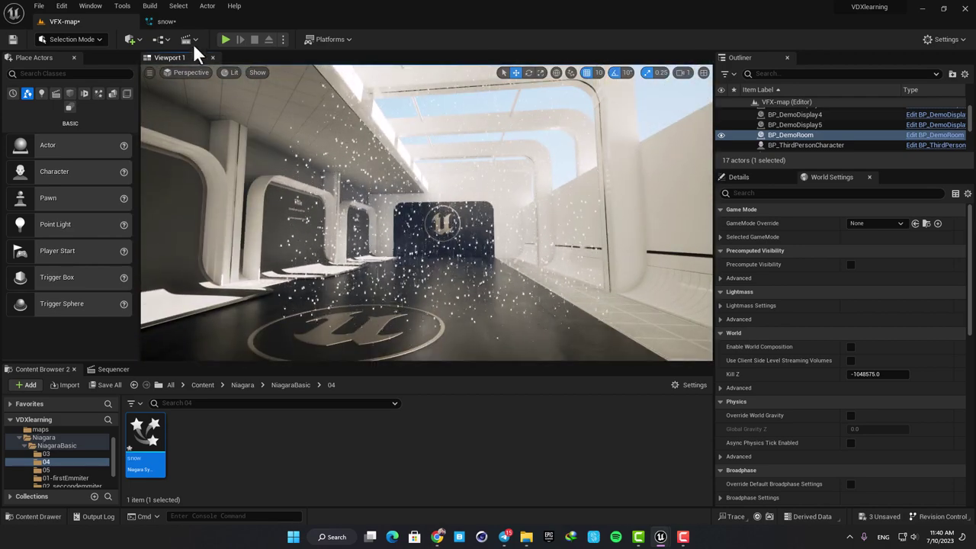
click(166, 22)
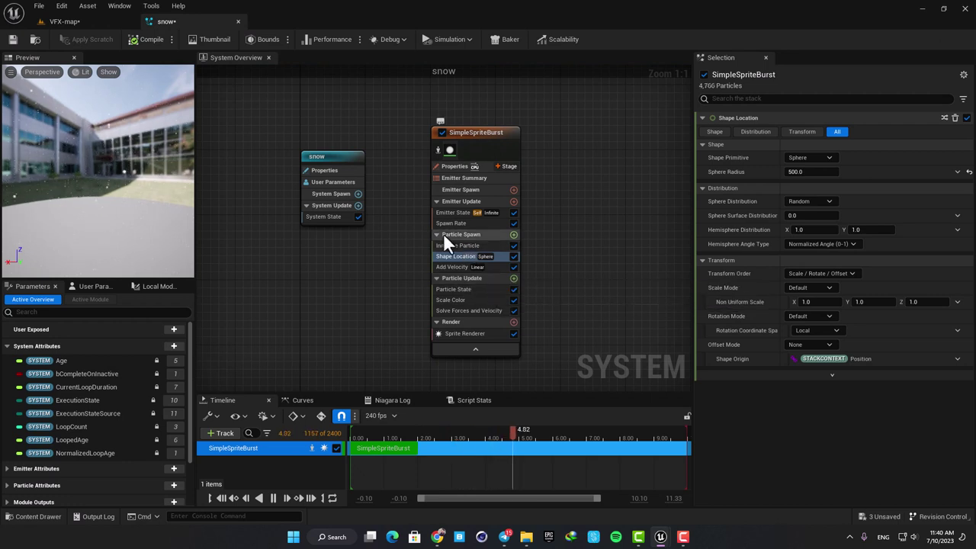
click(514, 235)
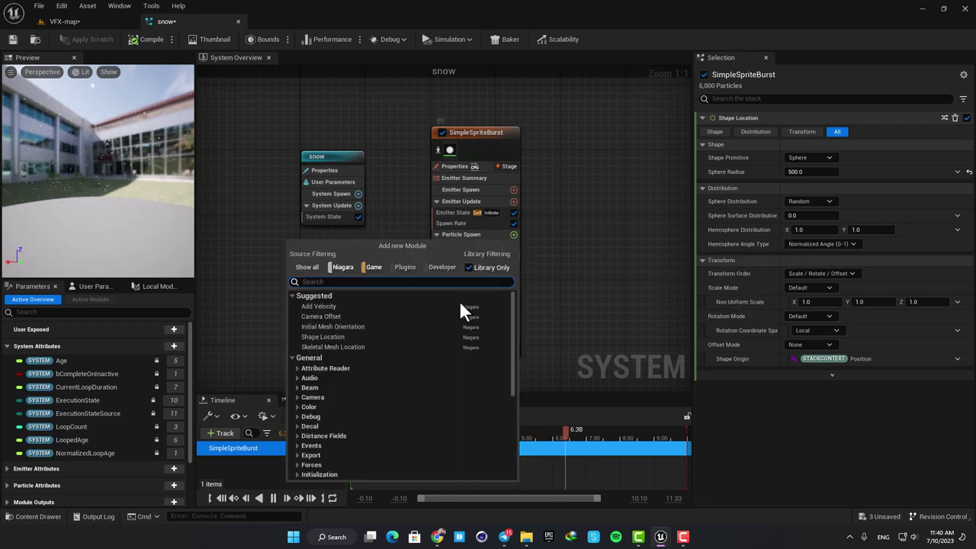
click(296, 464)
scroll(352, 430, down, 5)
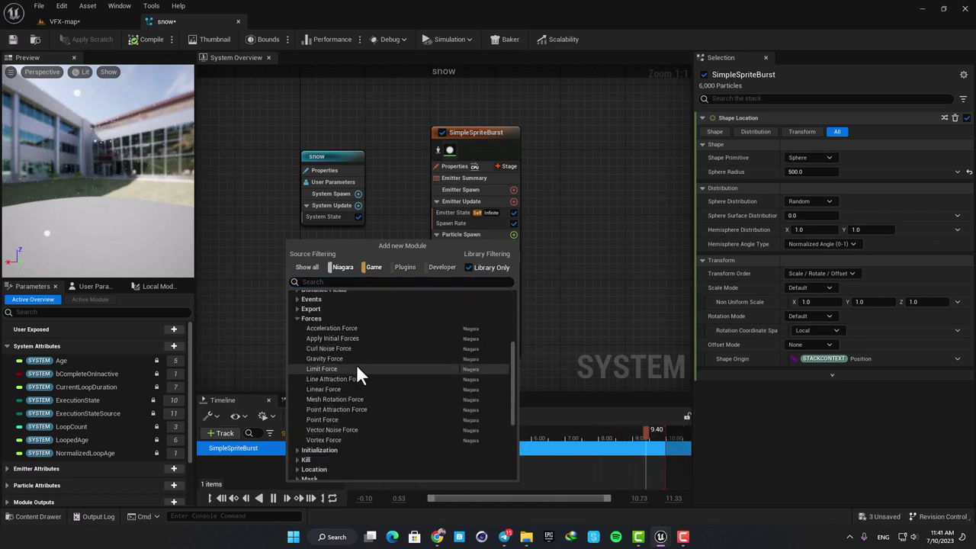
click(334, 350)
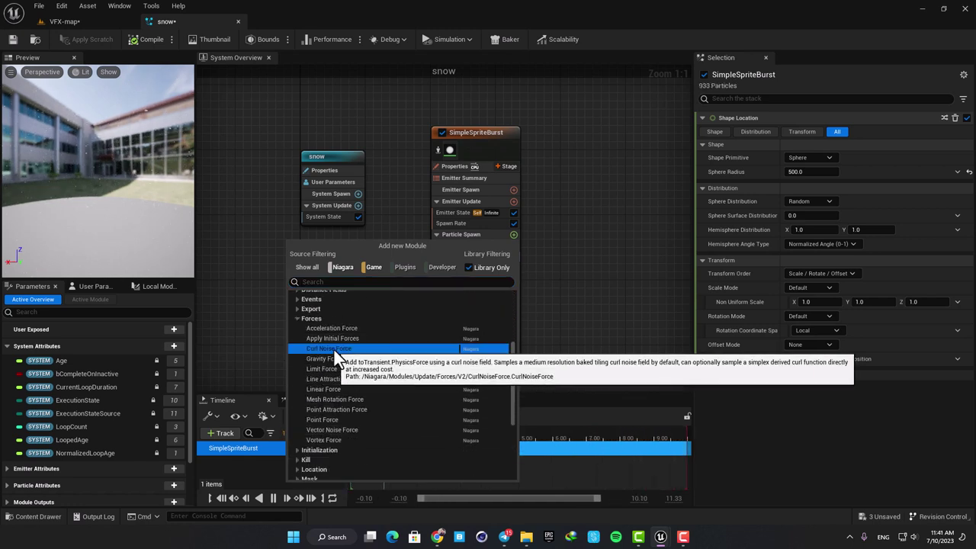
click(334, 350)
click(940, 169)
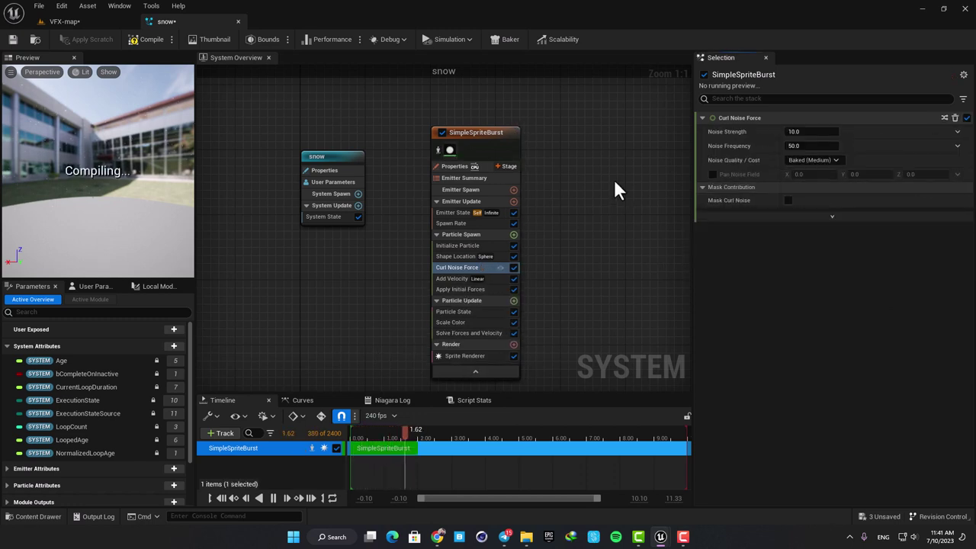
- Set the Curl Noise Force module's Noise Strength to 80 and check the snow's movement in the level
click(809, 132)
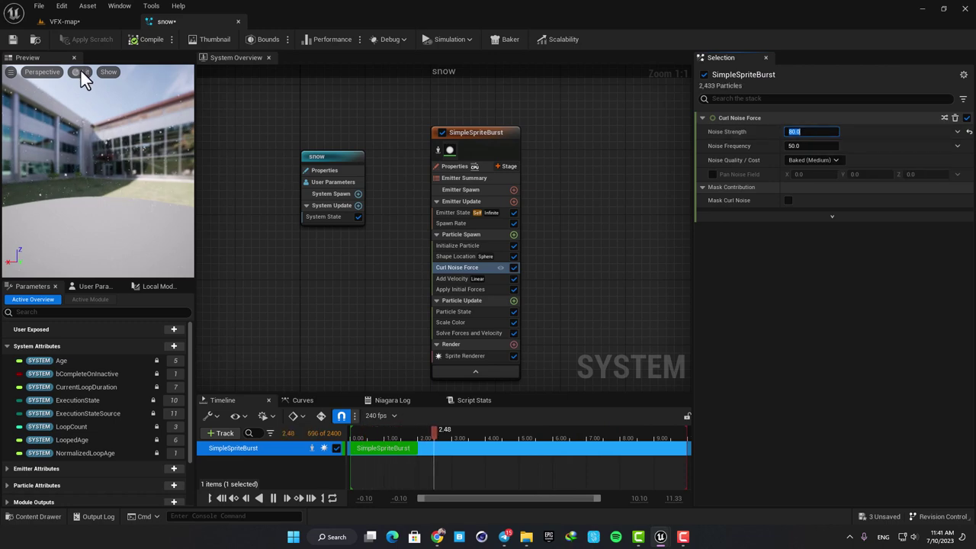
click(86, 23)
mouse_move(381, 260)
right_down()
mouse_move(499, 261)
mouse_move(358, 258)
mouse_move(384, 261)
right_up()
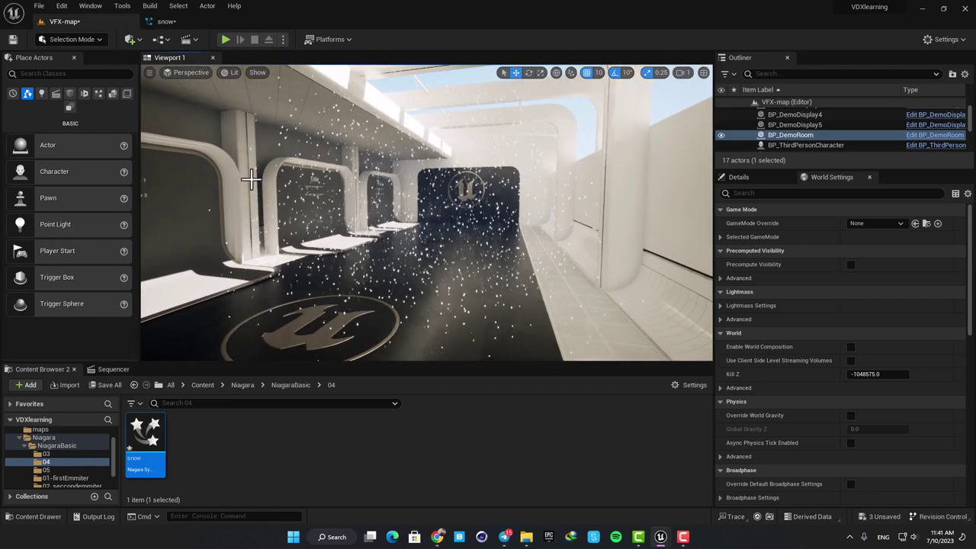
- Review the snow system's Spawn Rate and Curl Noise Force settings, and examine the falling snow in the level from several angles
click(166, 23)
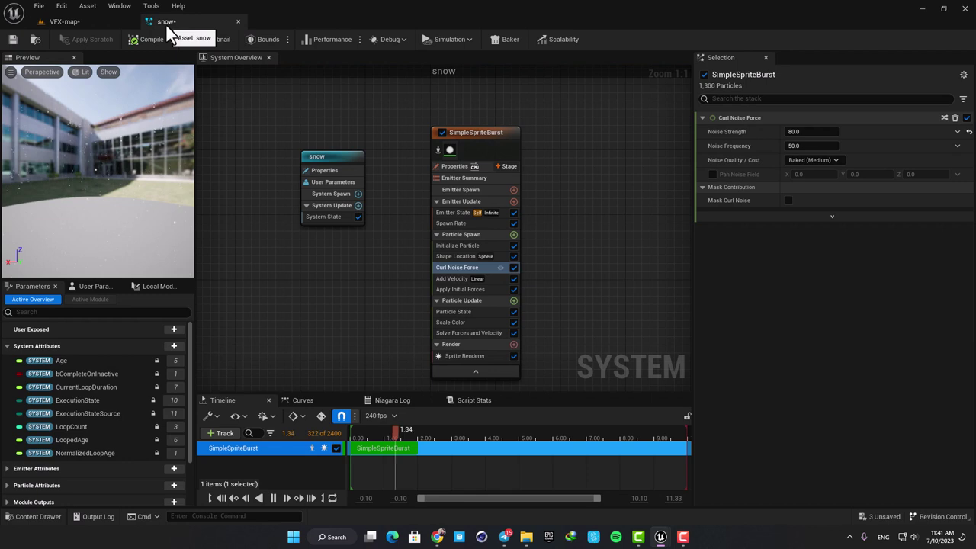
click(450, 223)
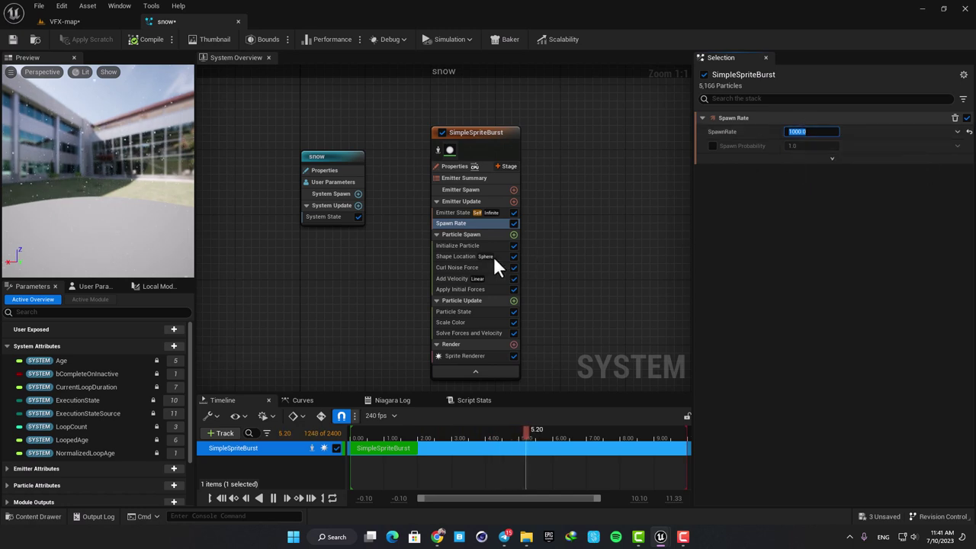
click(456, 268)
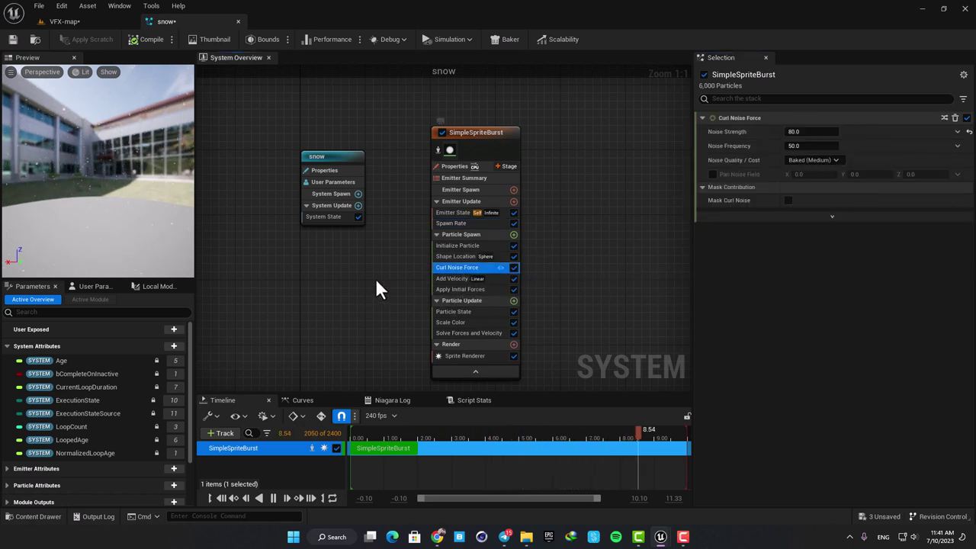
right_drag(210, 165, 212, 163)
click(64, 22)
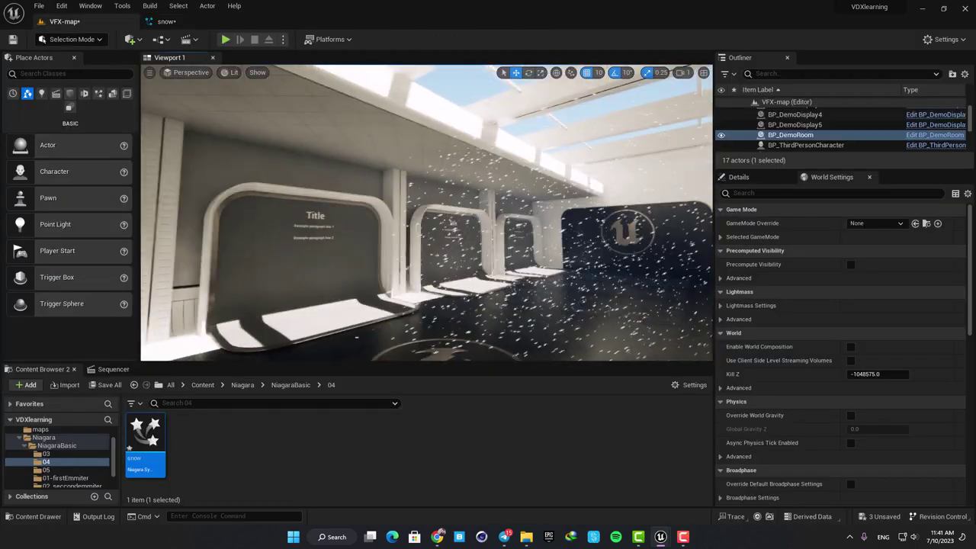
right_drag(427, 214, 488, 218)
key(s)
right_drag(398, 216, 433, 189)
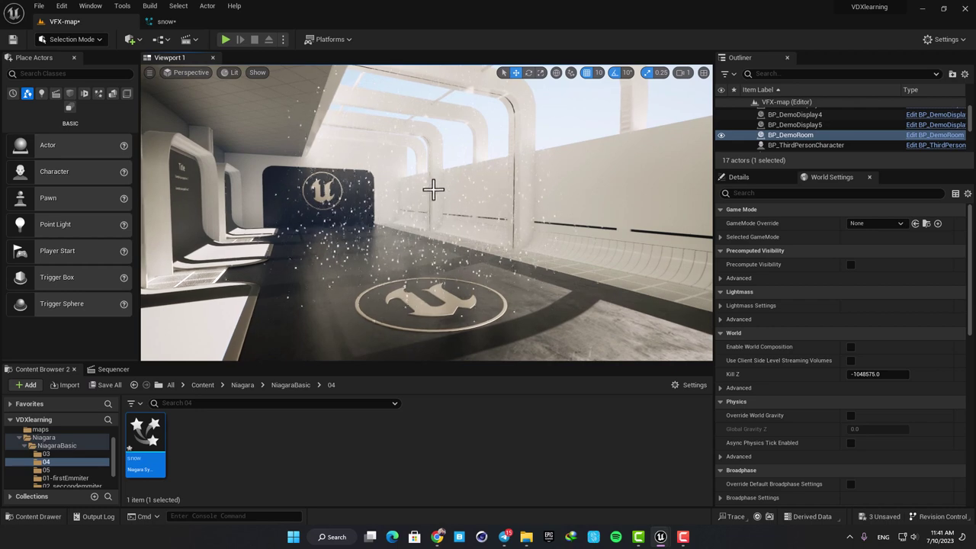